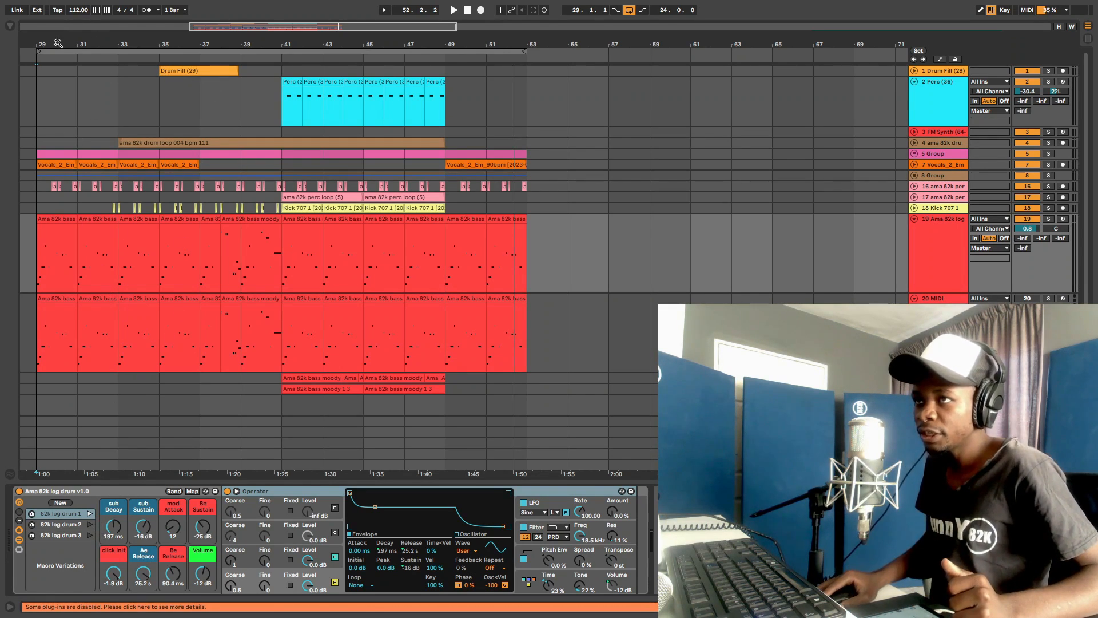
Step: Collapse the Operator device inside the Ama 82k log drum rack so only the macro controls remain
left_click_drag(58, 43, 64, 49)
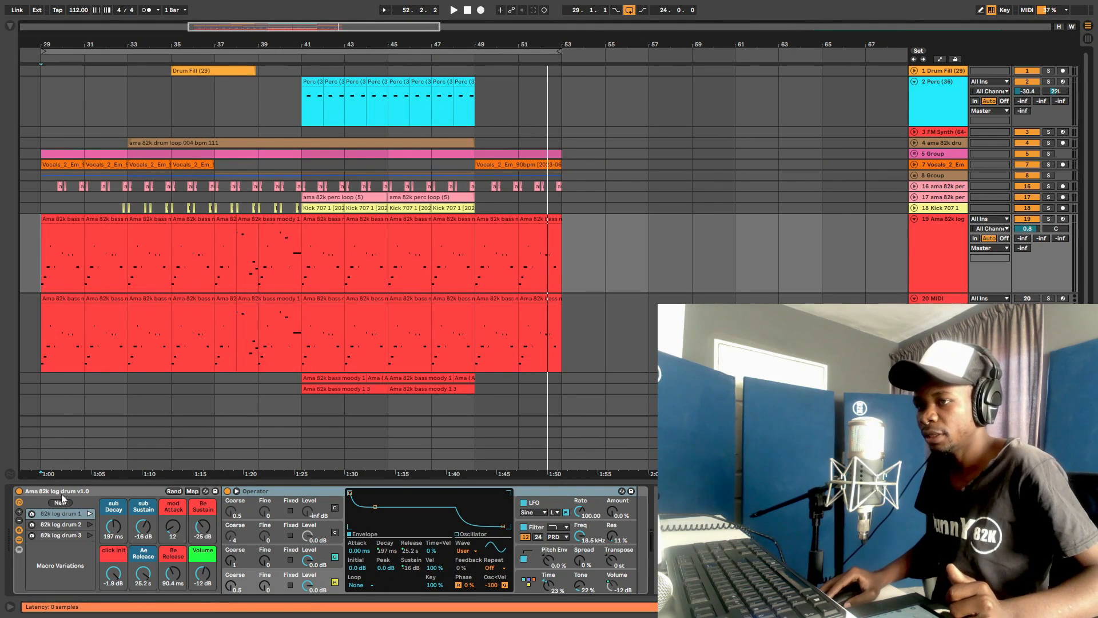
left_click(118, 487)
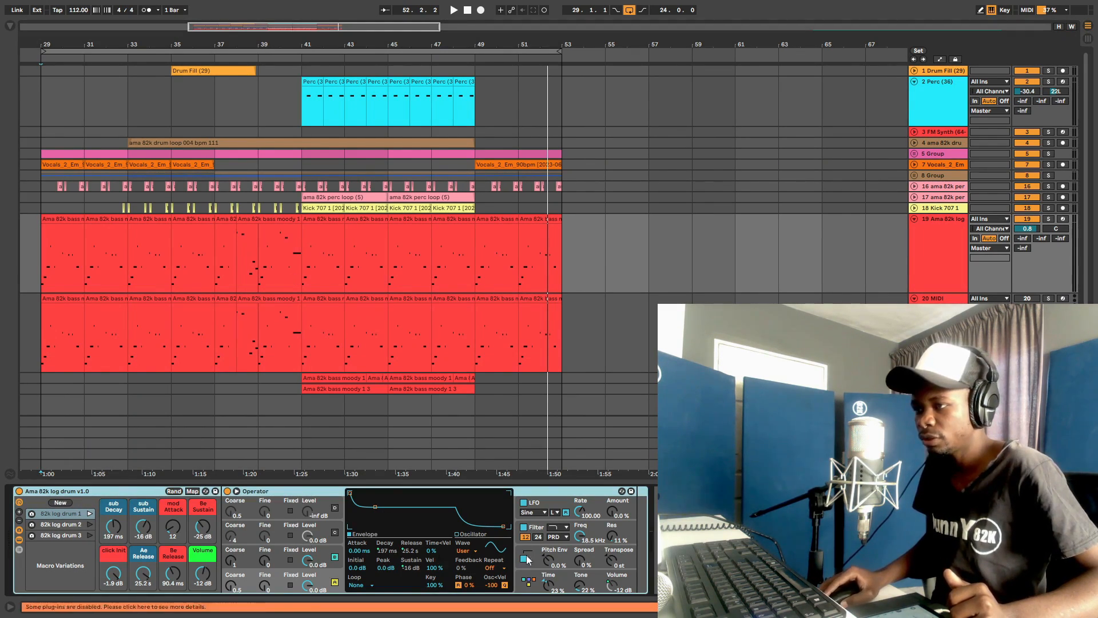
double_click(263, 491)
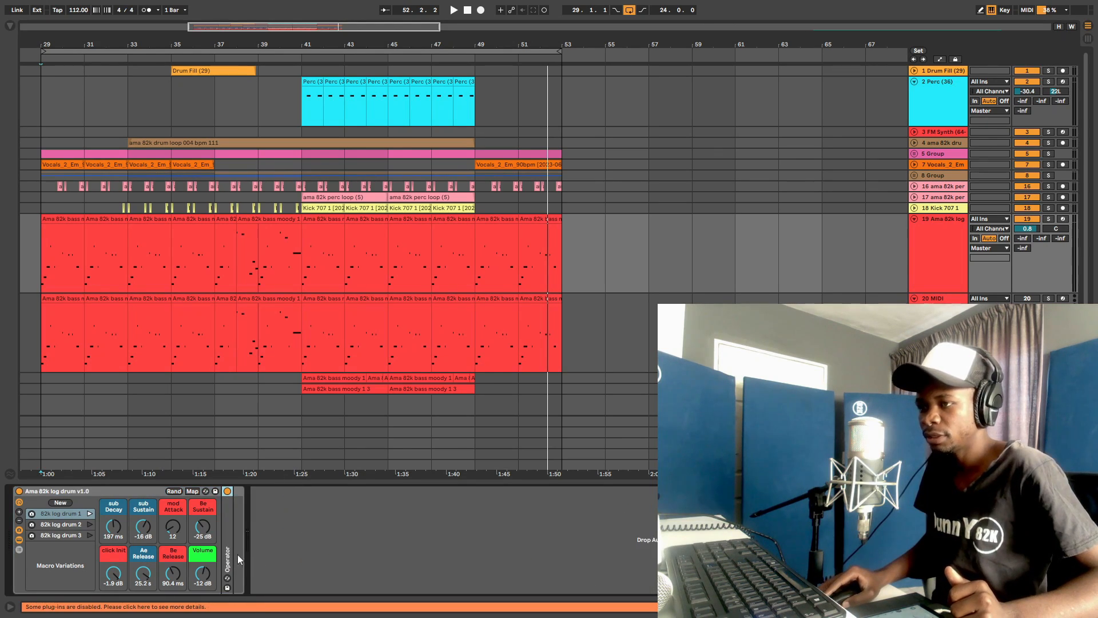
double_click(230, 516)
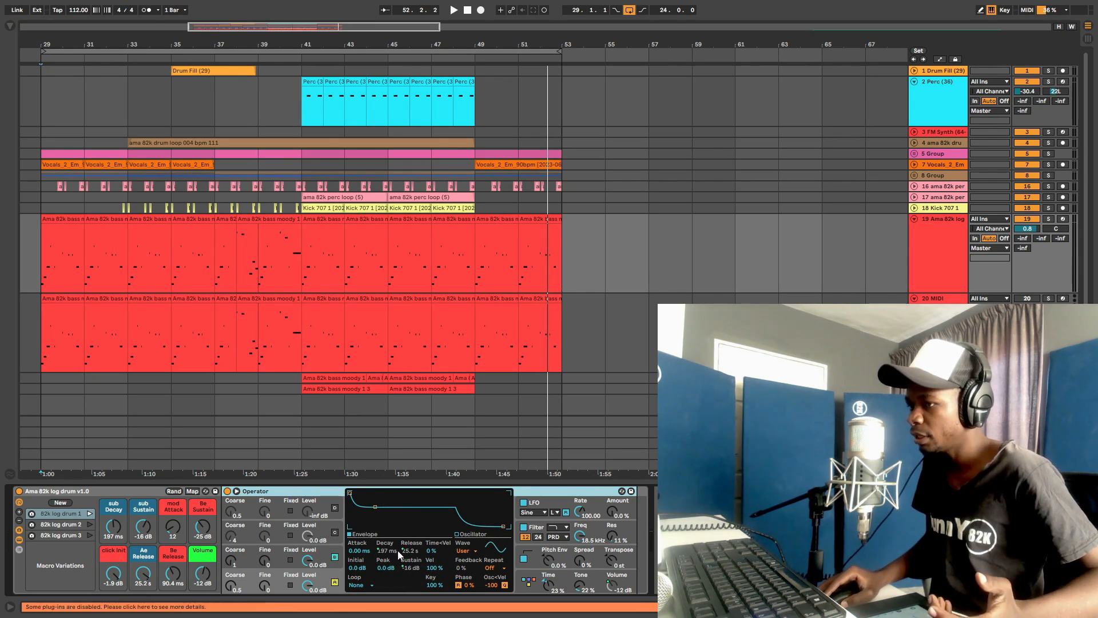
double_click(263, 492)
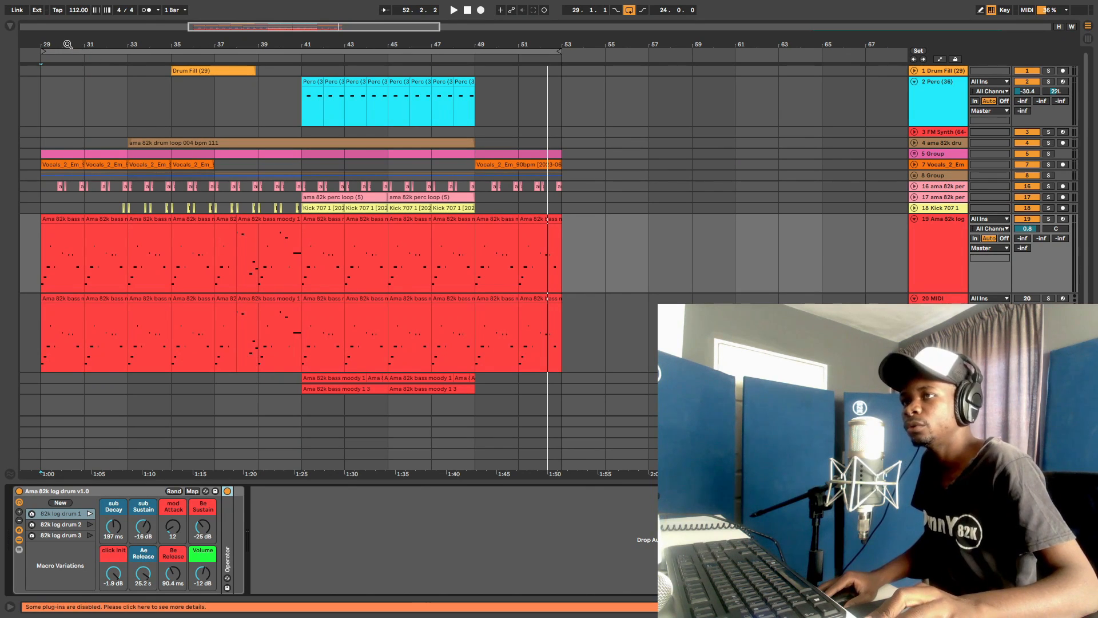
Step: Select the bass clip spanning bars 29 to 31 on track 19 and start playback from it
key("plus")
key("minus")
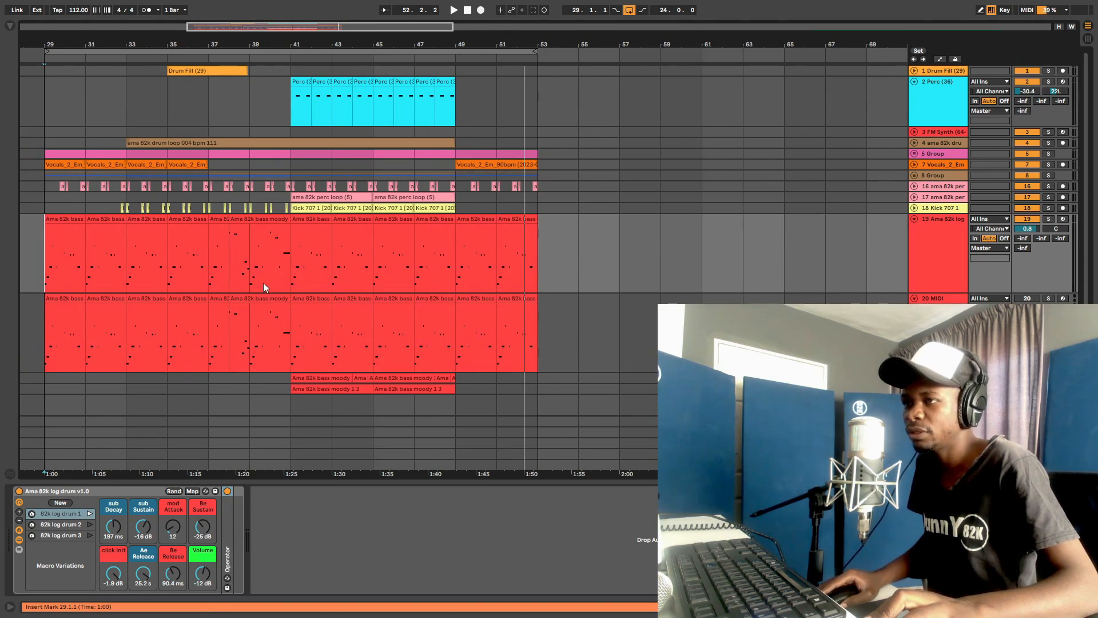
scroll(258, 283, "down", 1)
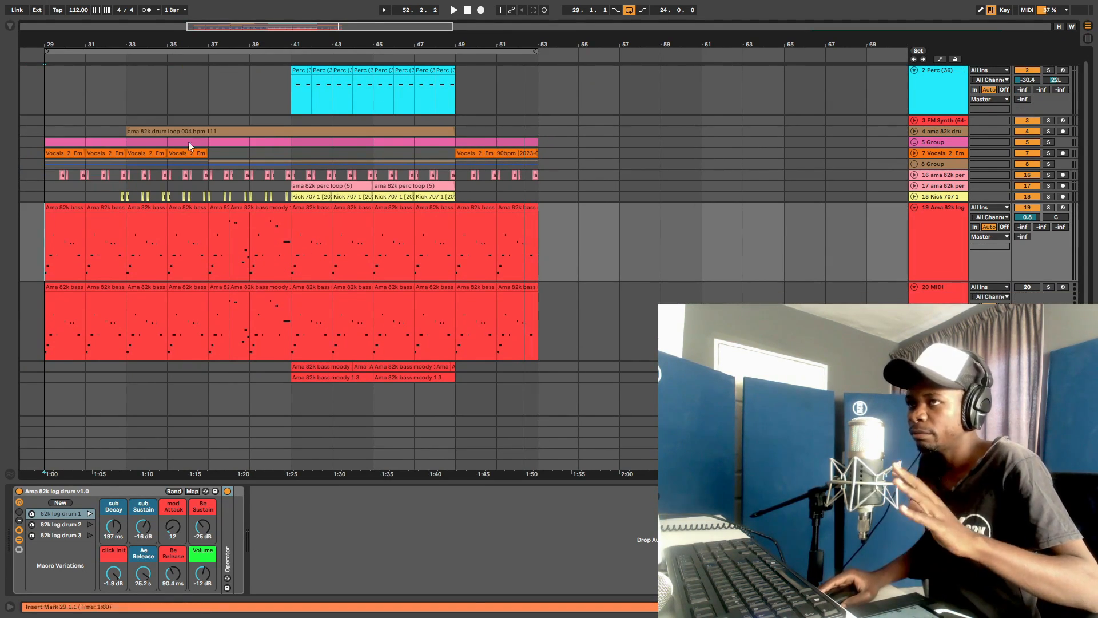
left_click_drag(50, 45, 17, 71)
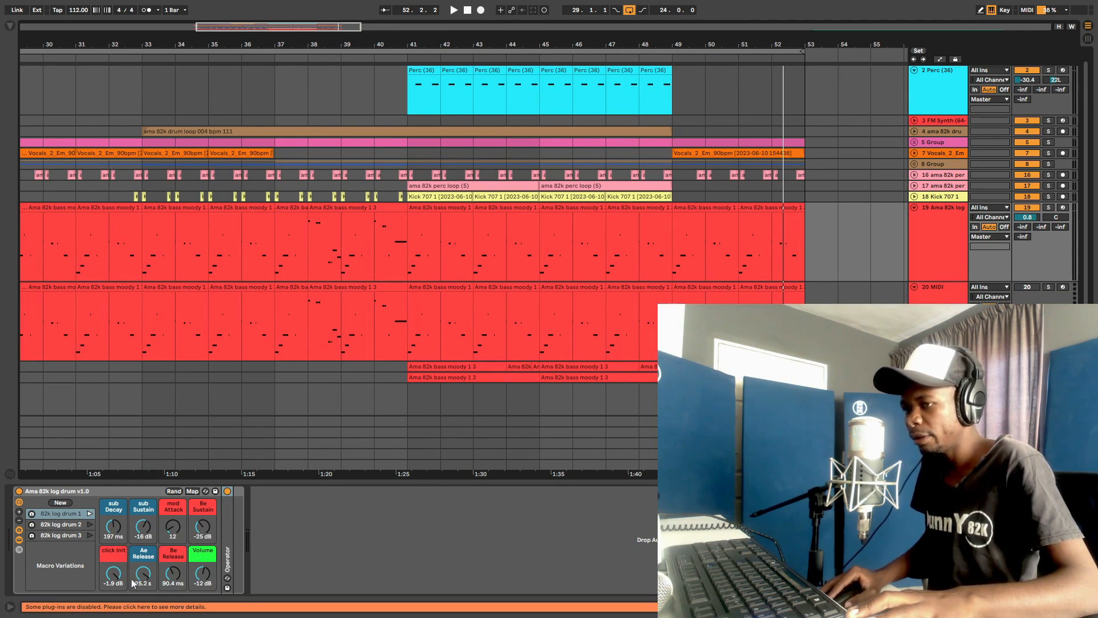
left_click(34, 208)
key("space")
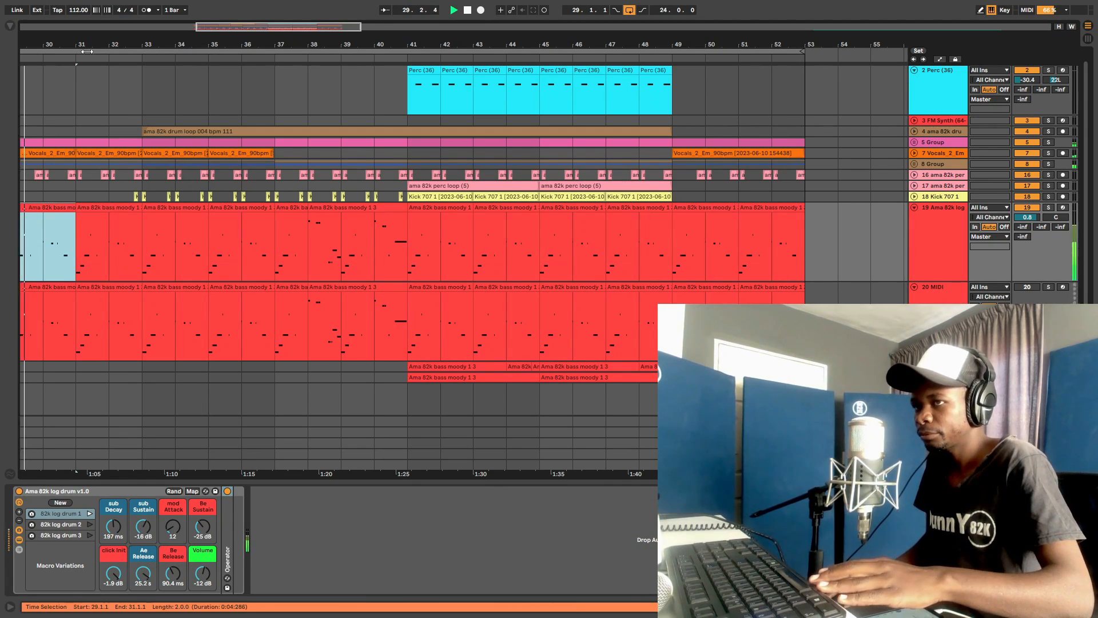
Step: Solo track 19 and listen to its log drum bass on its own from bar 29
left_click_drag(85, 51, 193, 116)
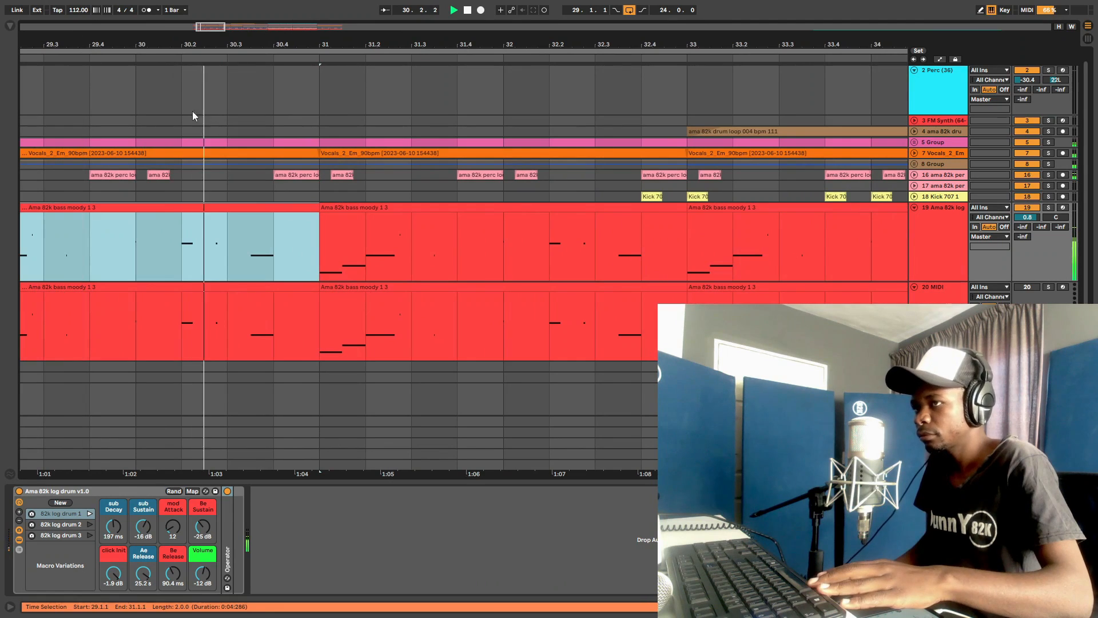
left_click(1049, 207)
key("space")
key("space")
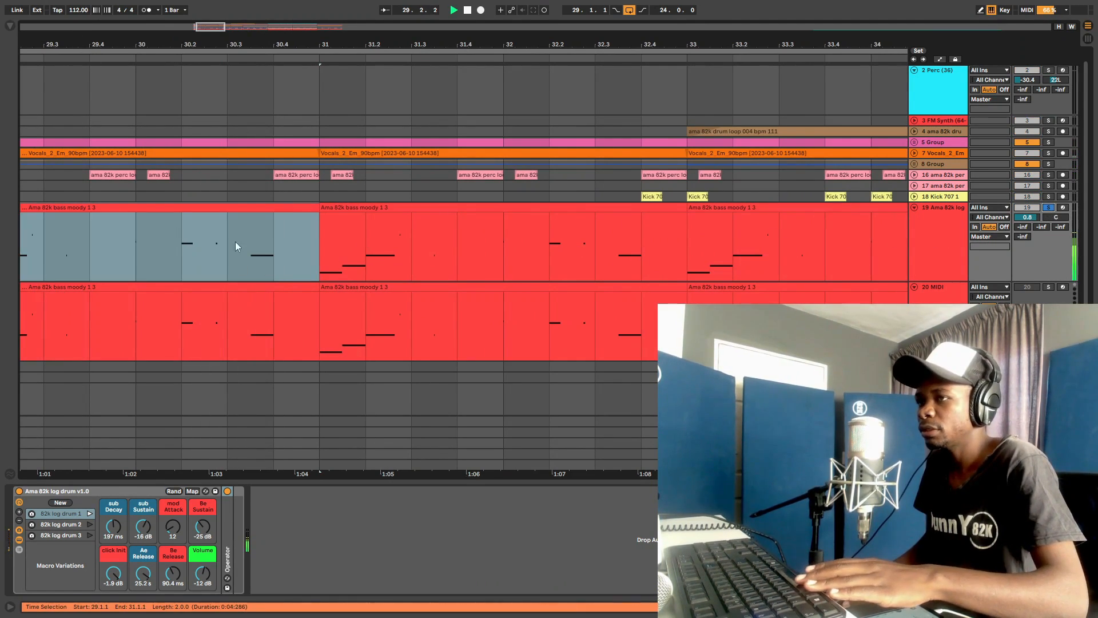
left_click_drag(154, 40, 267, 42)
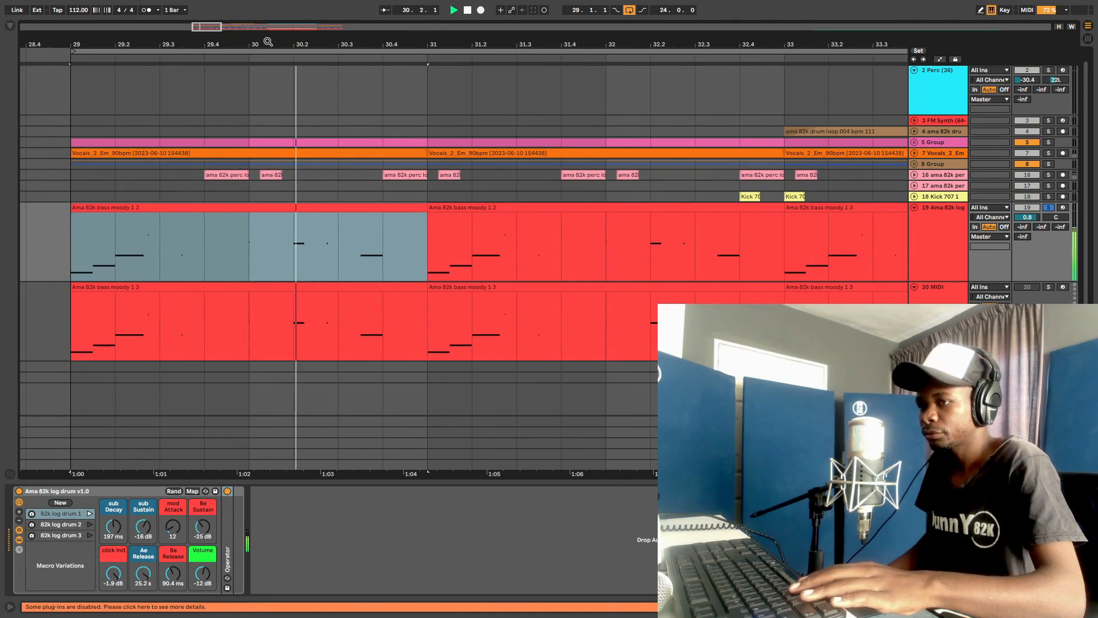
key("space")
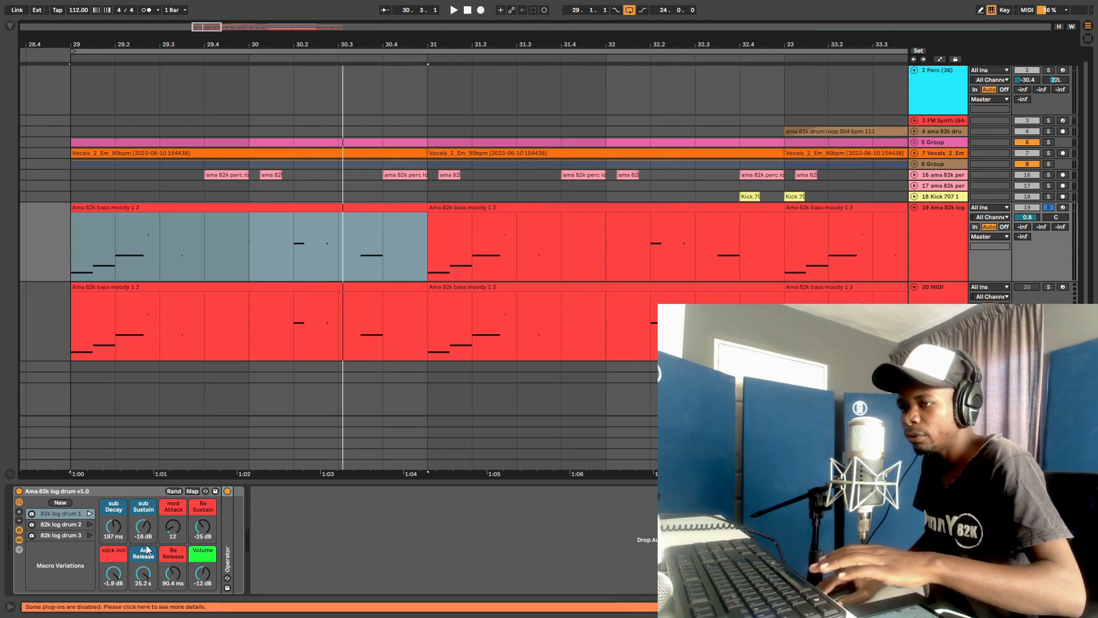
Step: Set the Ae Release macro to 1.58 s and audition the log drum bass
key("space")
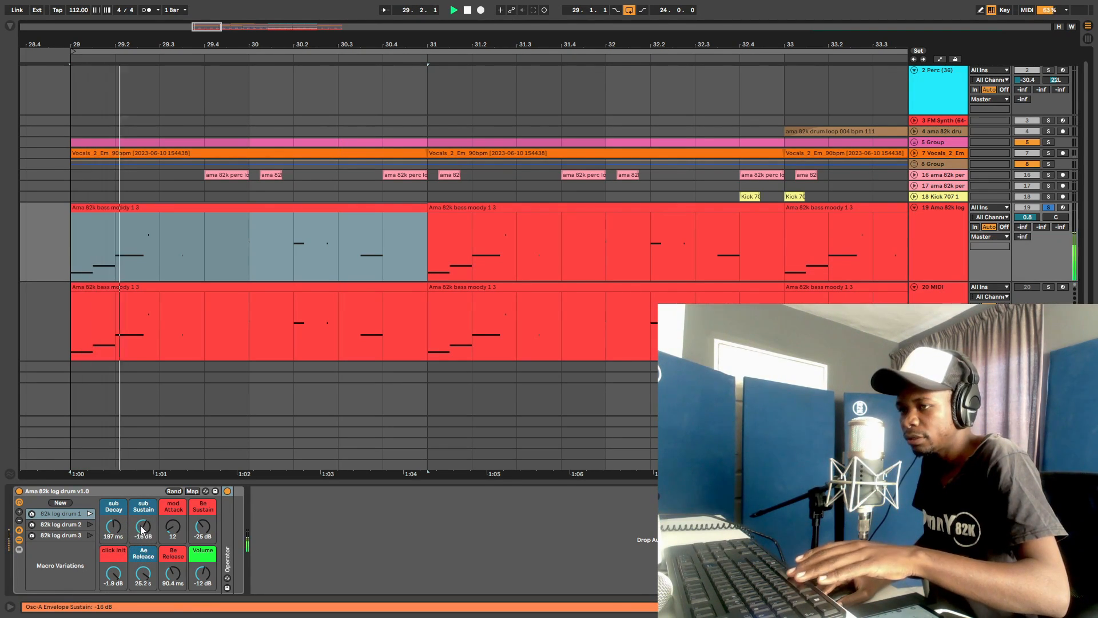
key("space")
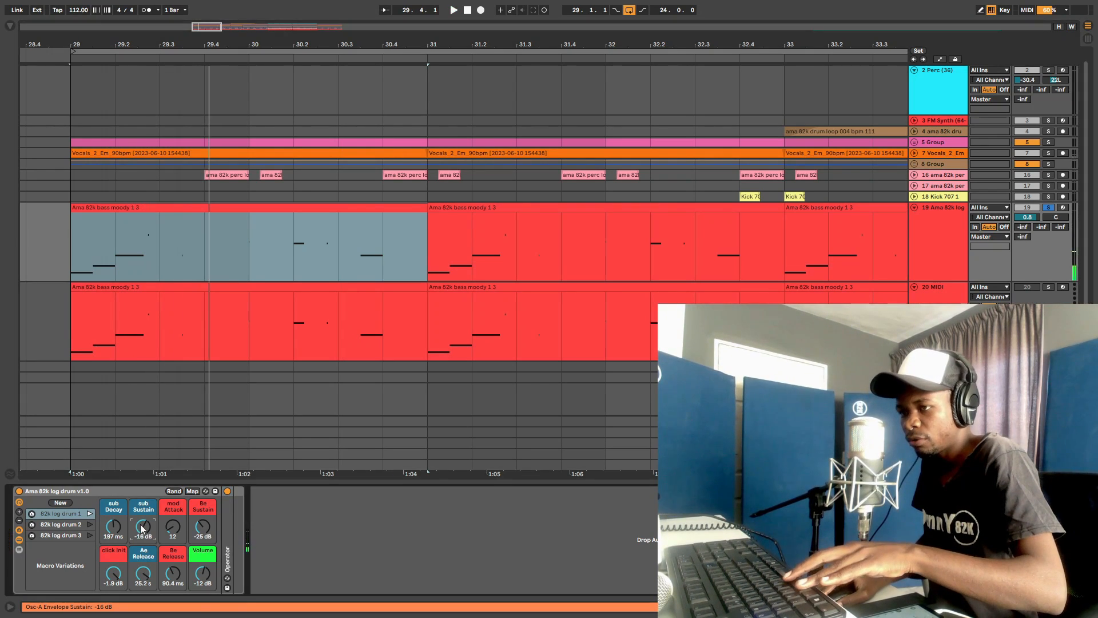
mouse_move(143, 572)
left_mouse_down()
mouse_move(143, 612)
mouse_move(143, 559)
mouse_move(143, 569)
left_mouse_up()
key("space")
key("space")
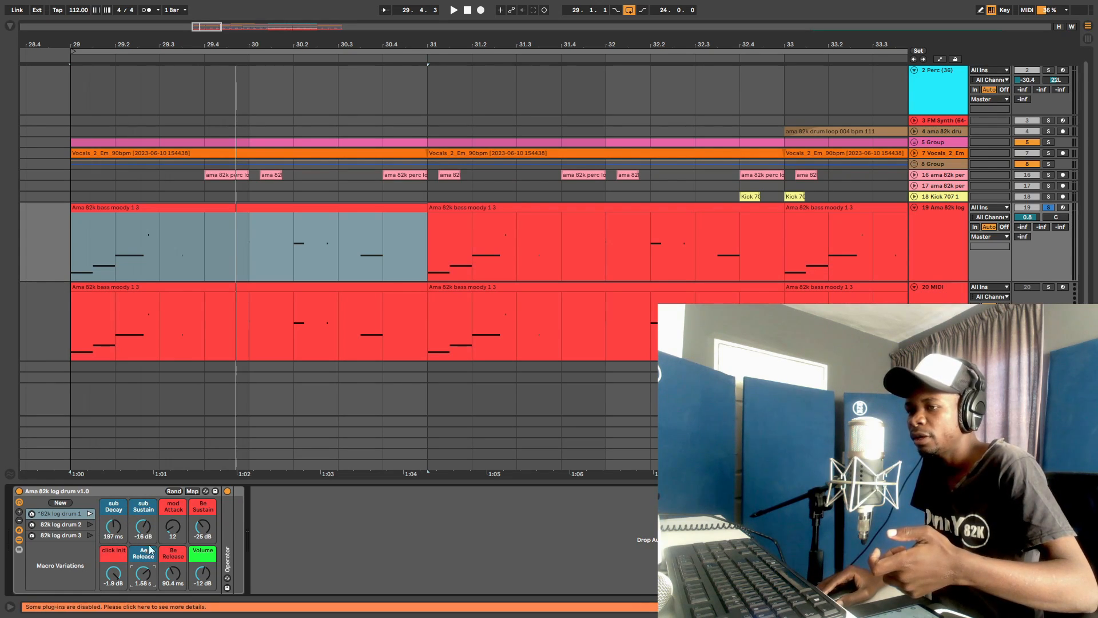
Step: Review the rack's sub Decay, mod Attack, Be Sustain, Be Release, click Init and Ae Release macros
left_click(113, 514)
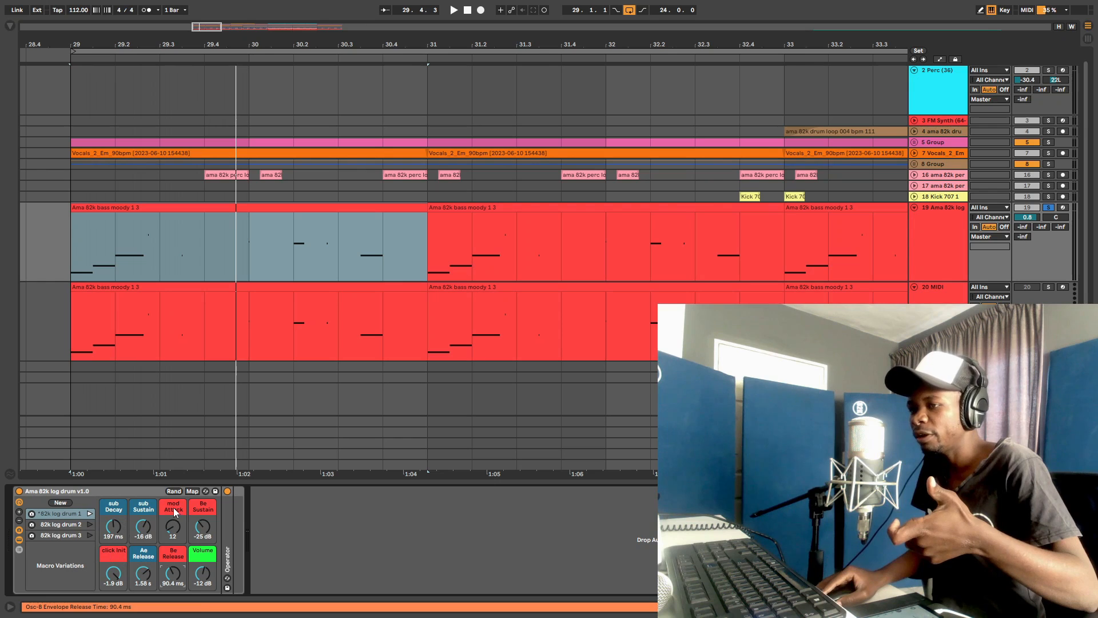
left_click(202, 521)
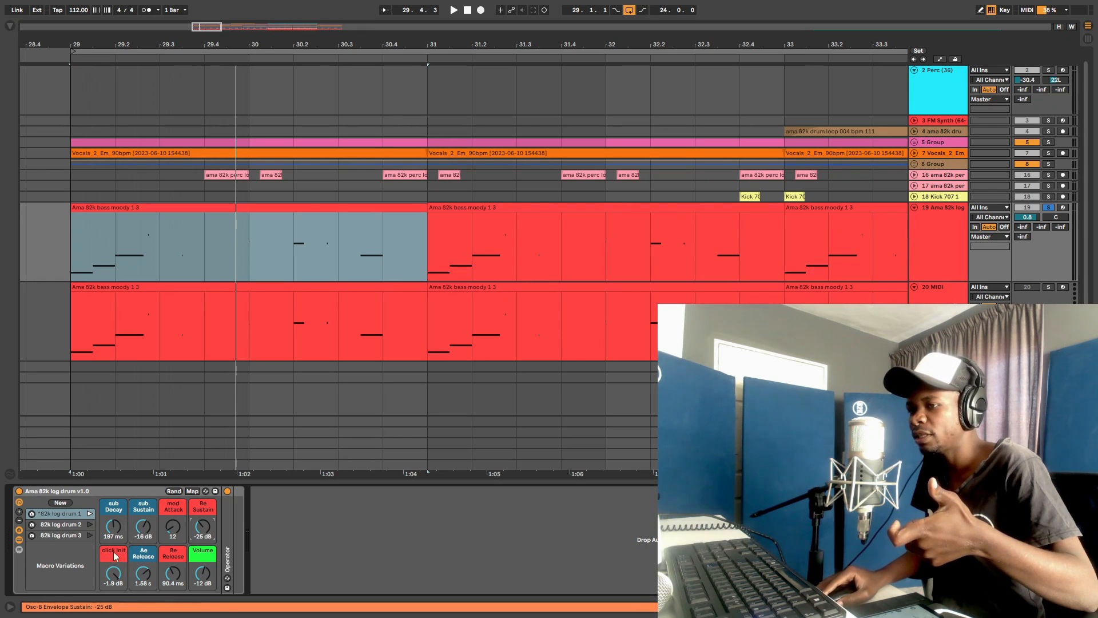
left_click(172, 522)
left_click(196, 516)
left_click(175, 558)
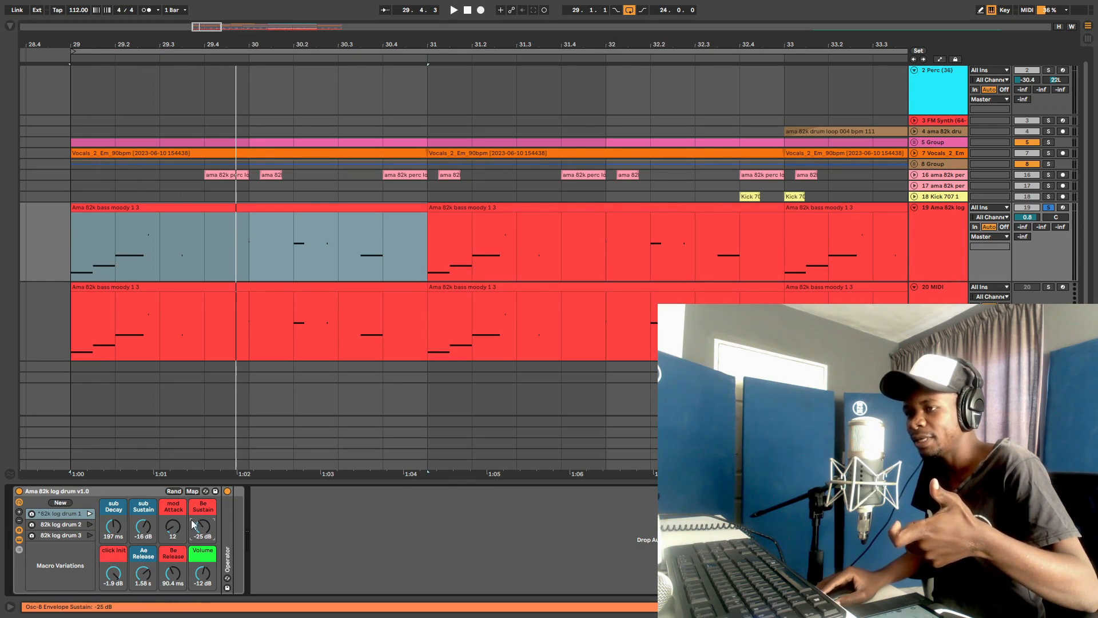
left_click(104, 561)
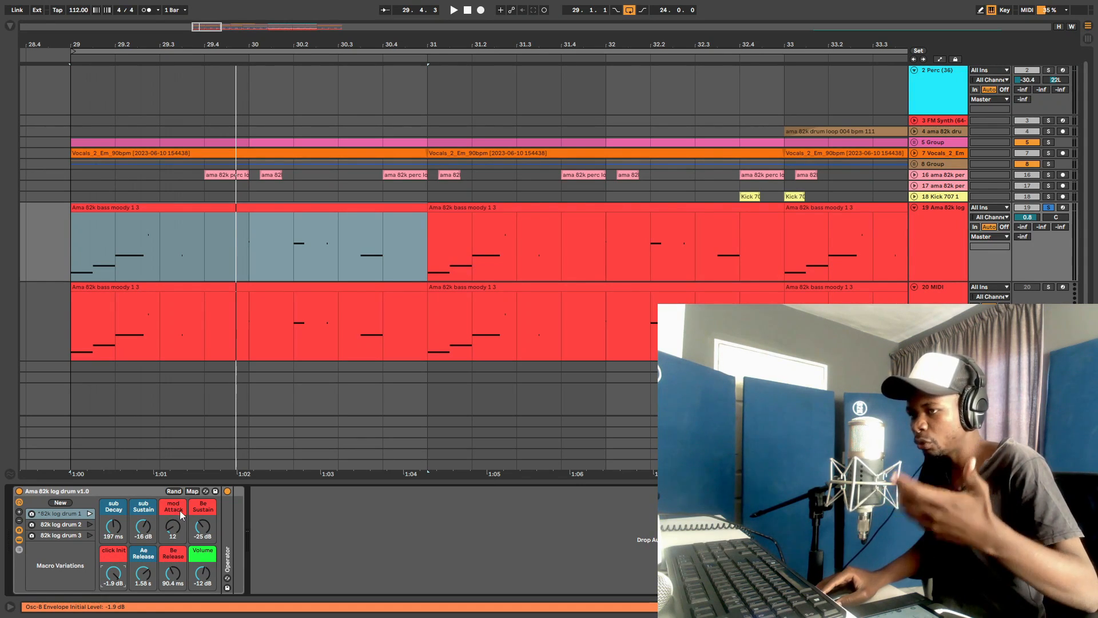
left_click(112, 525)
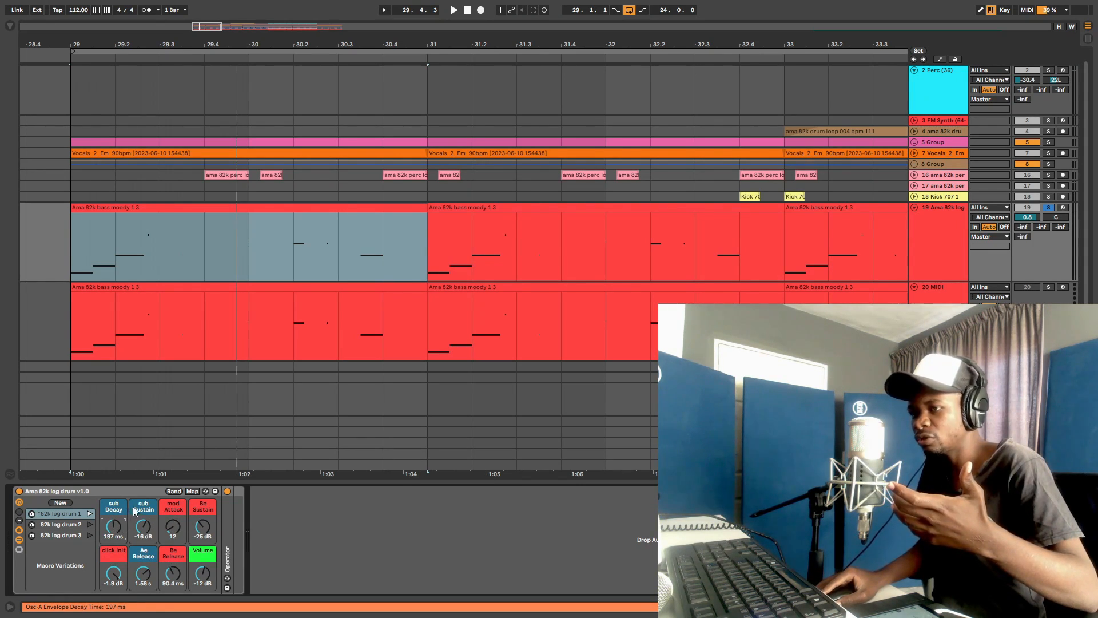
left_click(146, 560)
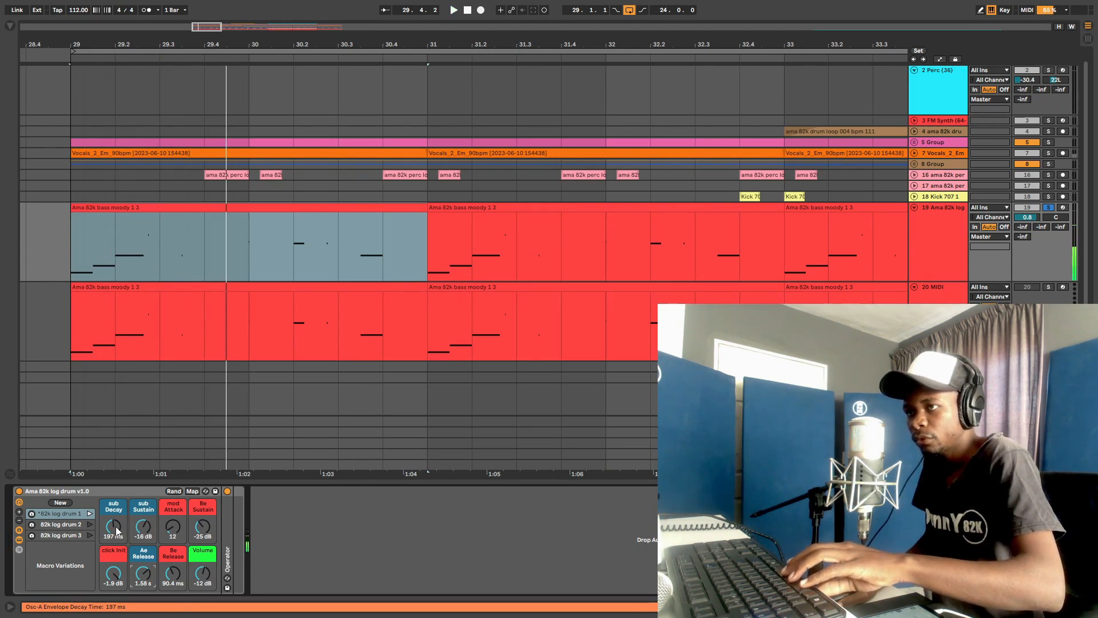
Step: Shorten the log drum sound with sub Decay at 24.7 ms, sub Sustain at -26 dB and Ae Release at 128 ms
left_click_drag(115, 527, 115, 541)
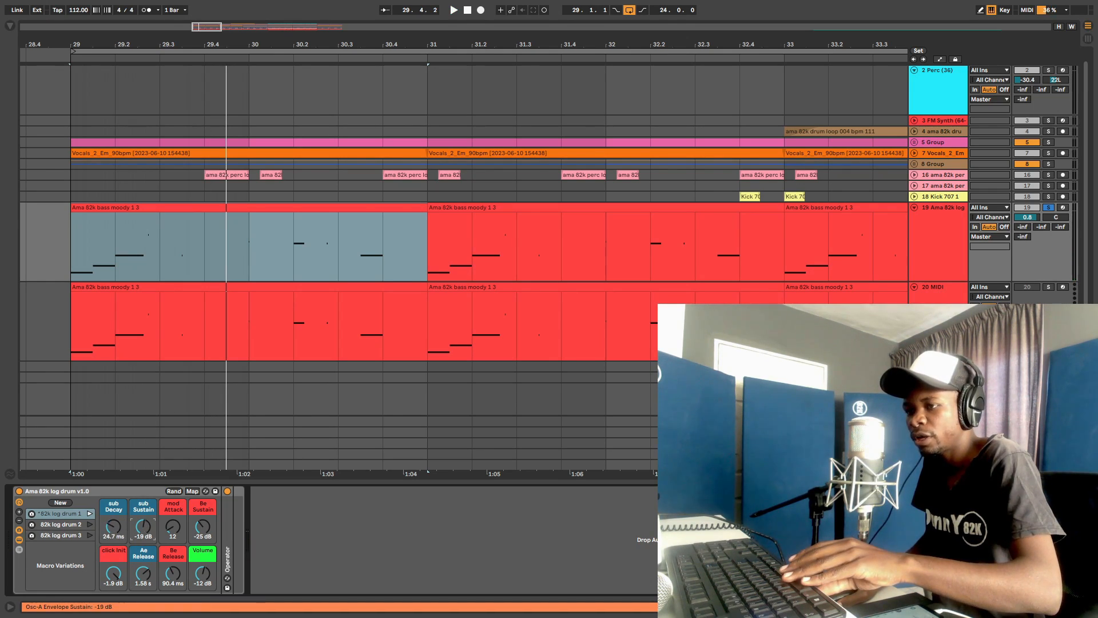
key("space")
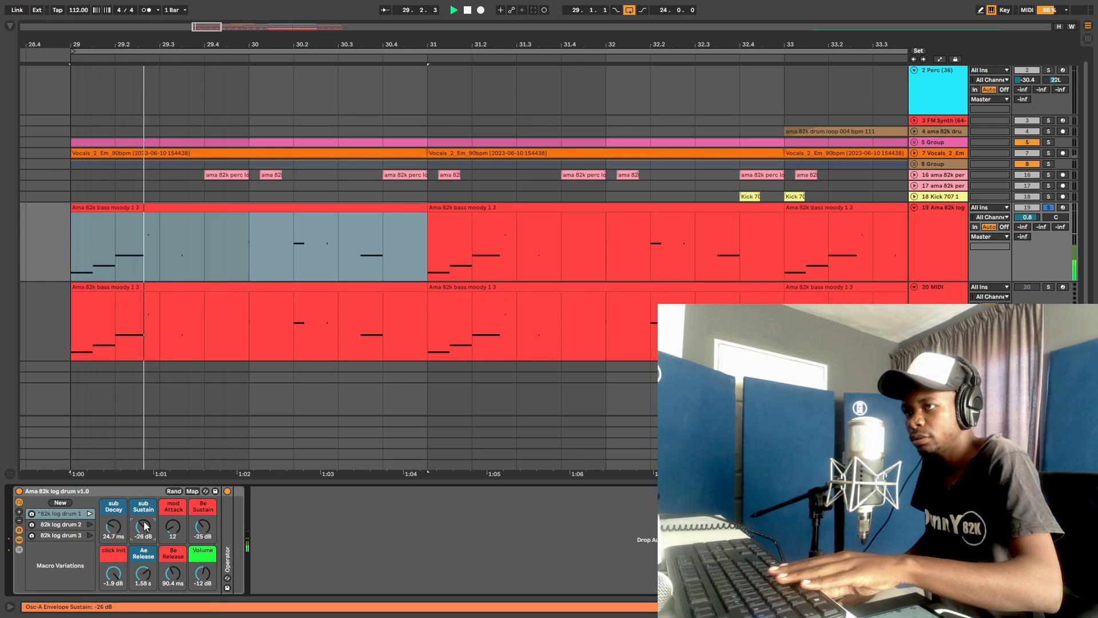
left_click_drag(144, 573, 144, 595)
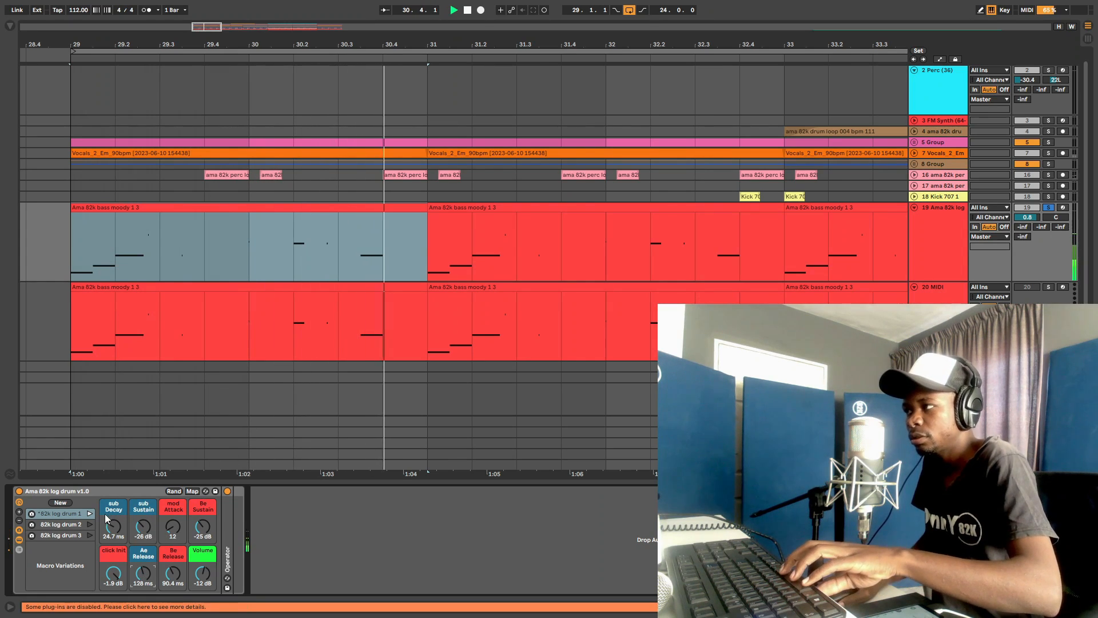
Step: Raise the log drum rack's Volume macro to -9.7 dB during playback
left_click(203, 574)
left_click_drag(203, 574, 203, 572)
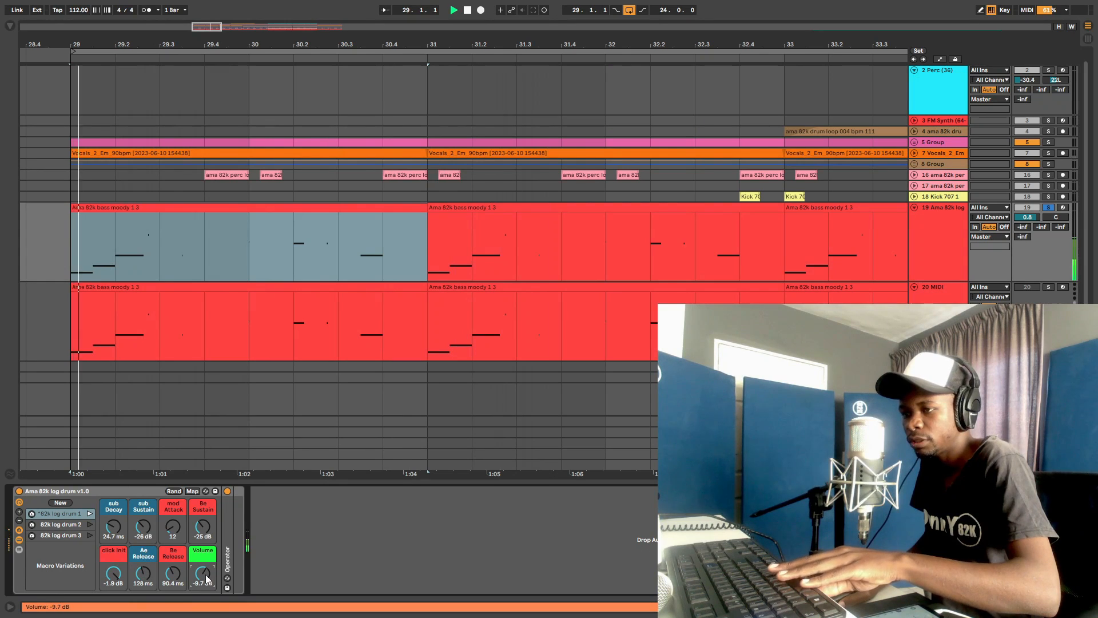
key("space")
Step: Lengthen the sub Decay macro to 663 ms, extend it further to 1.72 s, and replay the clip
mouse_move(115, 528)
left_mouse_down()
mouse_move(115, 514)
mouse_move(118, 528)
left_mouse_up()
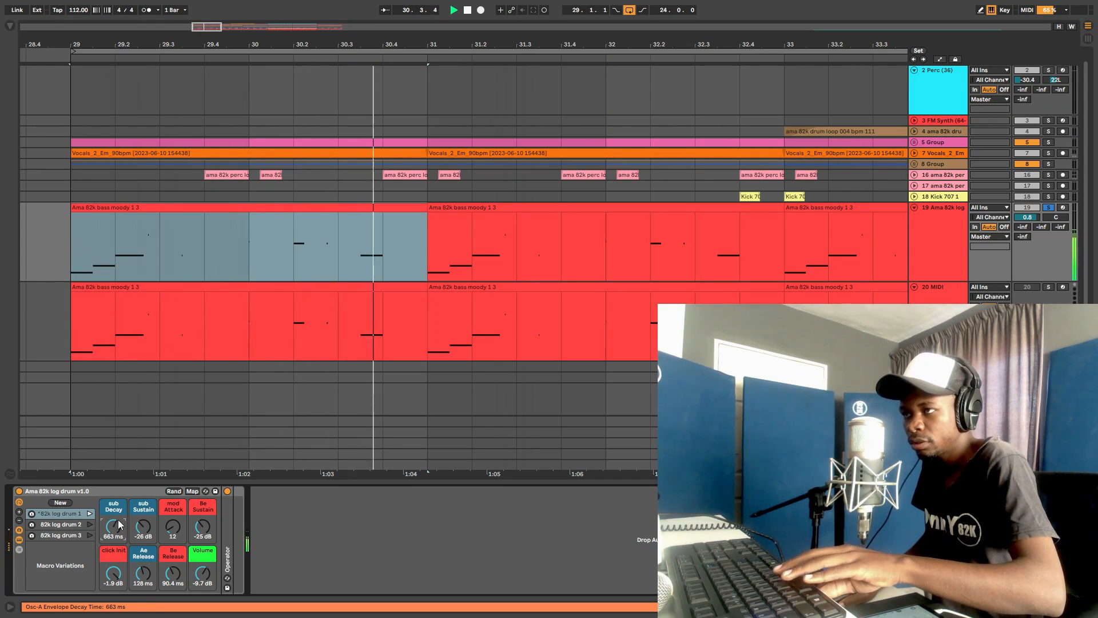
key("space")
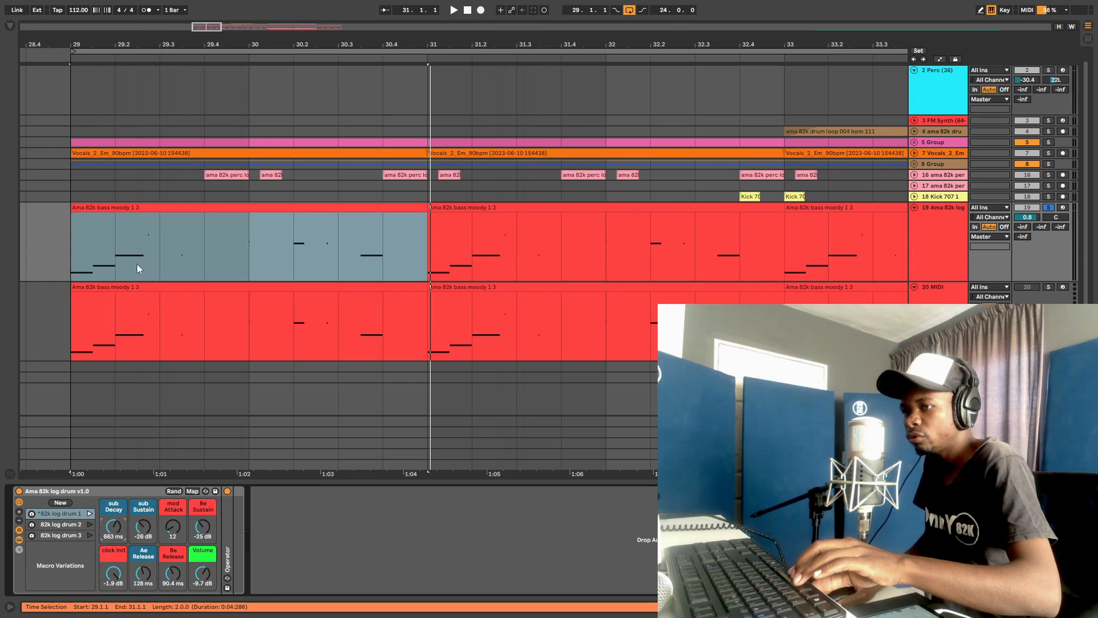
left_click_drag(118, 525, 118, 529)
key("space")
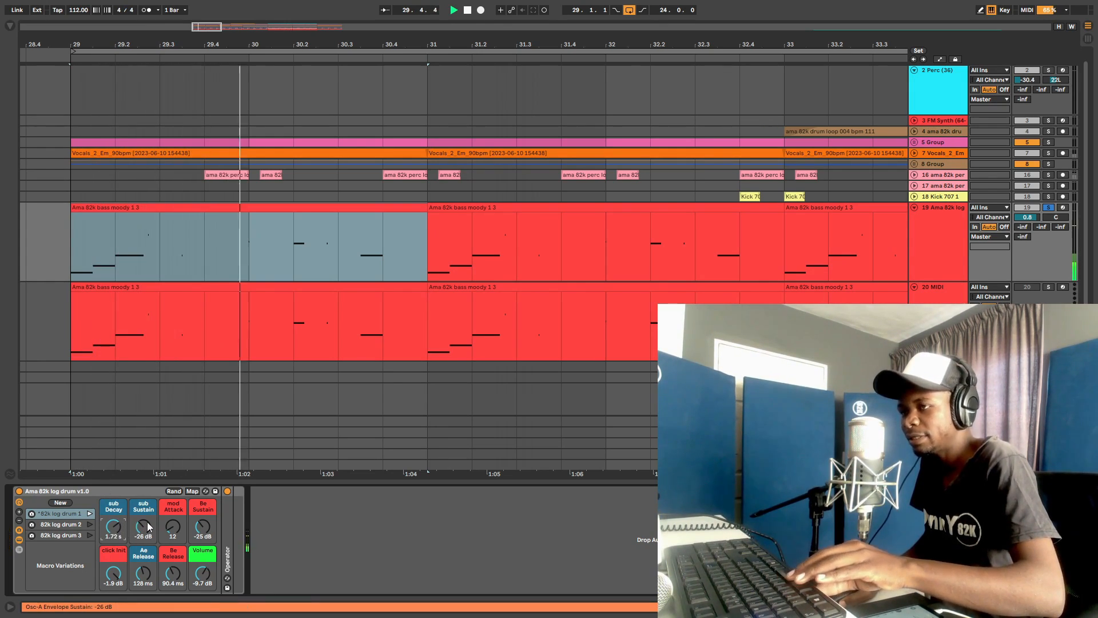
Step: Set the Ae Release macro to 789 ms while auditioning the bass clip
key("space")
left_click(143, 572)
key("space")
left_click_drag(142, 575, 143, 576)
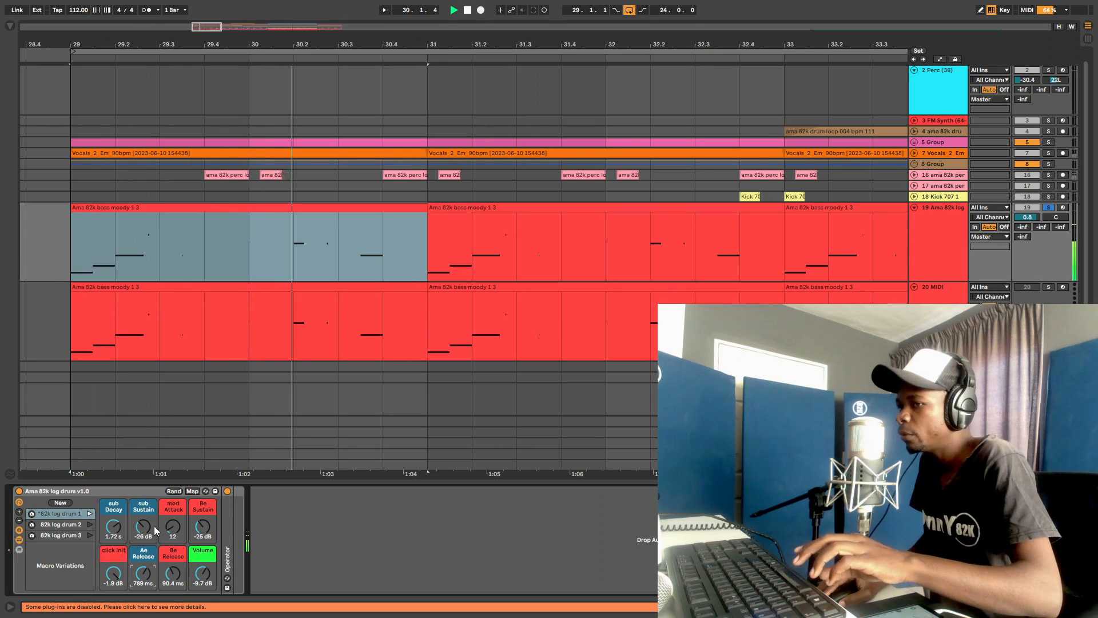
Step: Raise the sub Sustain macro to 0.0 dB and replay the bass clip to hear the fuller sub
key("space")
key("space")
left_click_drag(146, 526, 146, 507)
key("space")
key("space")
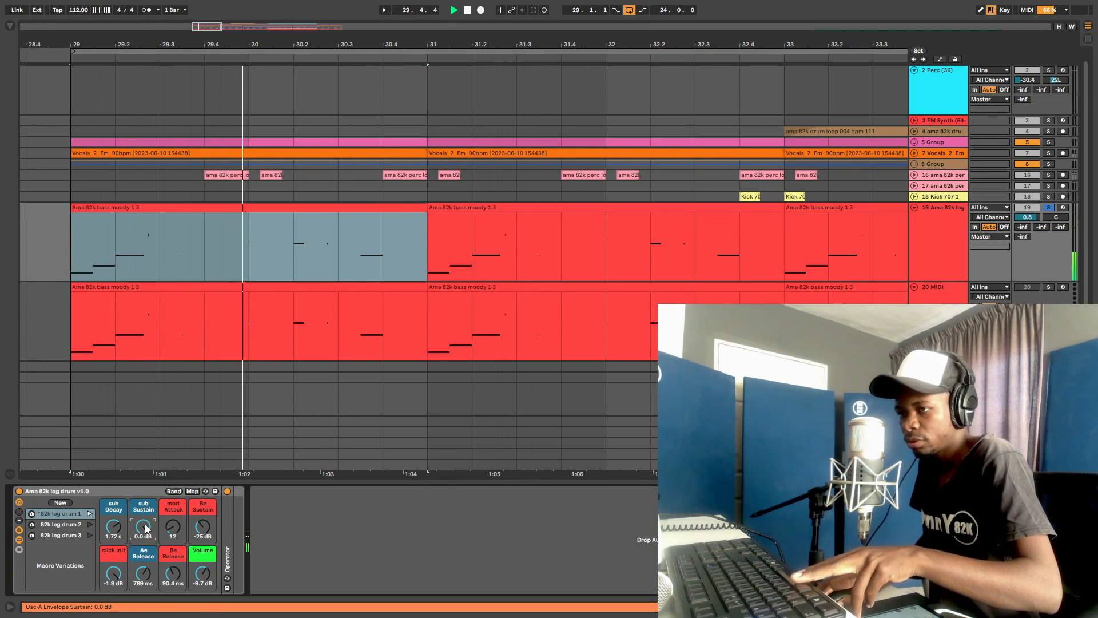
key("space")
key("space")
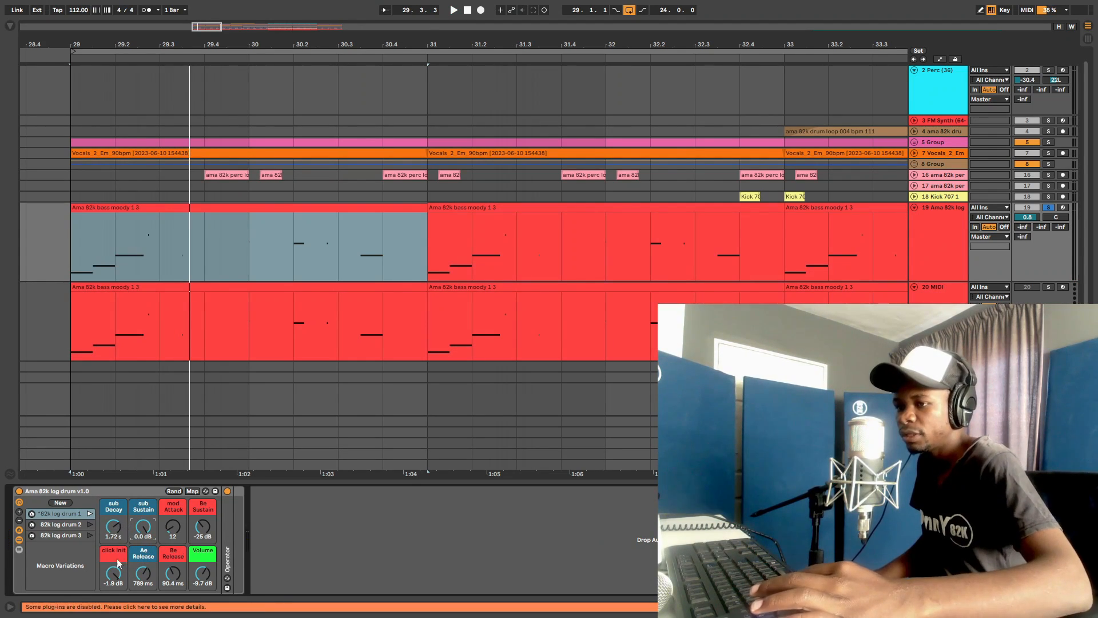
Step: Turn the click Init macro down to -inf dB during playback, and bring it back up to -6.6 dB
key("space")
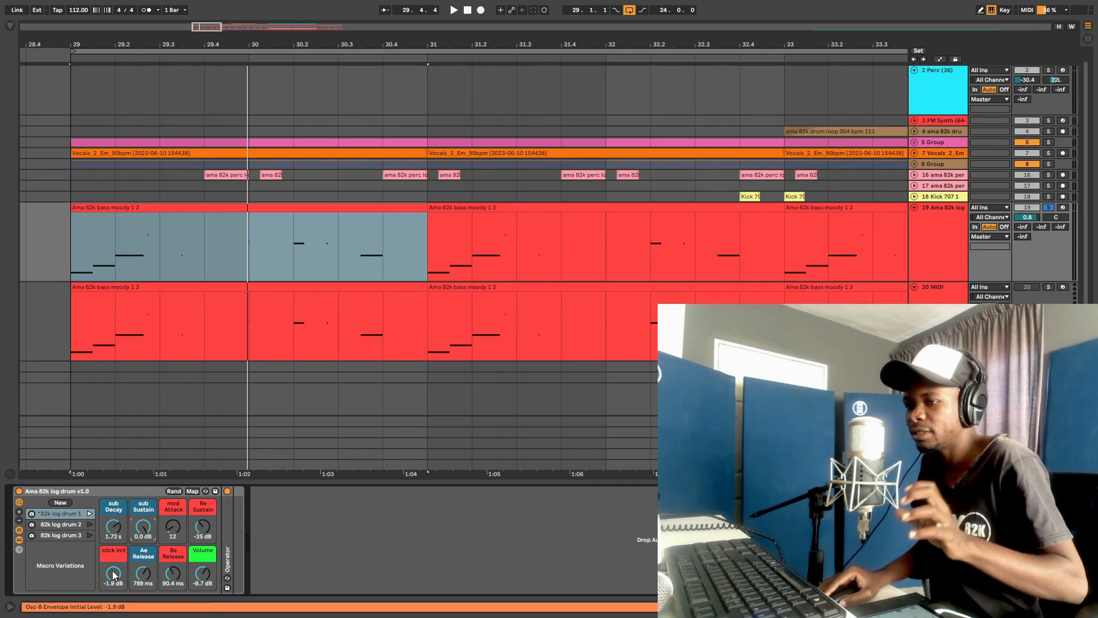
key("space")
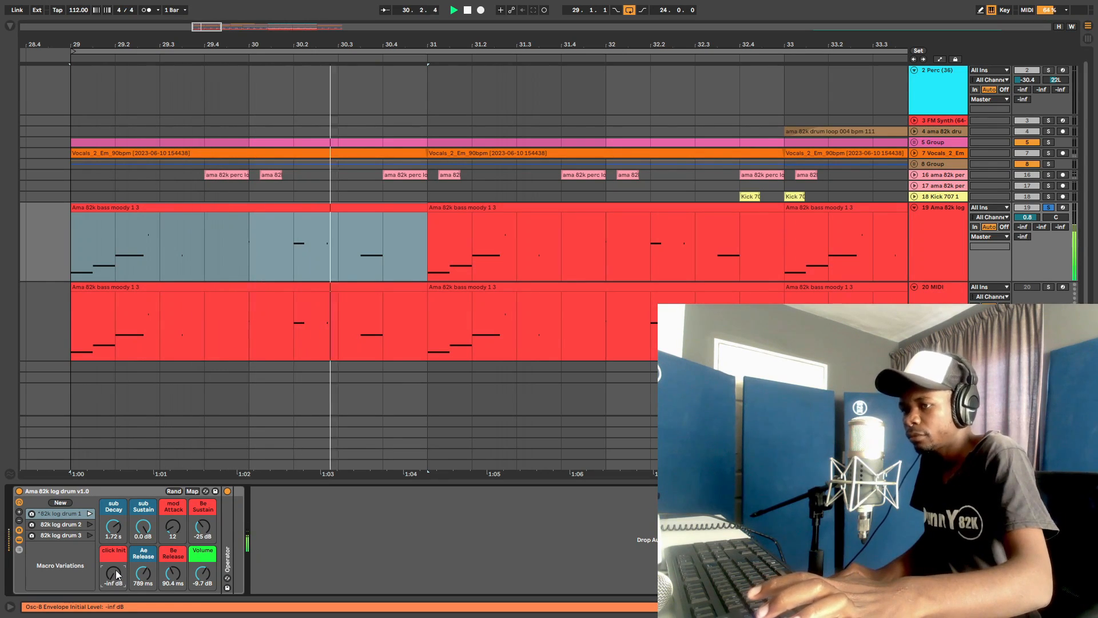
left_click_drag(113, 574, 113, 516)
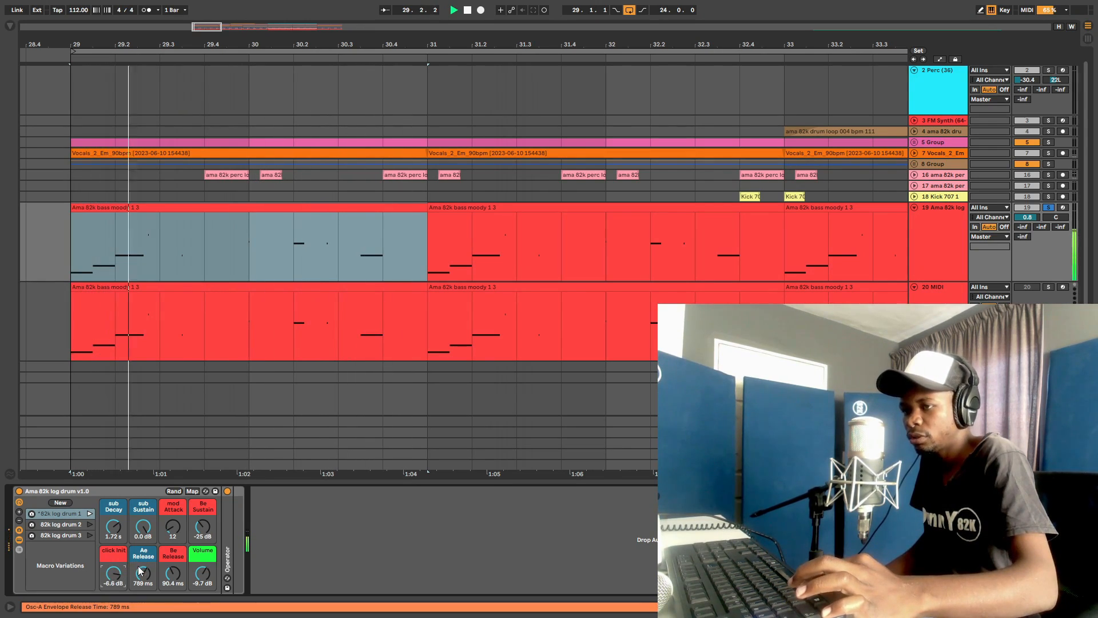
Step: Shorten the Ae Release macro to about 608 ms and raise the click Init macro to 0.0 dB while auditioning
left_click_drag(144, 577, 114, 561)
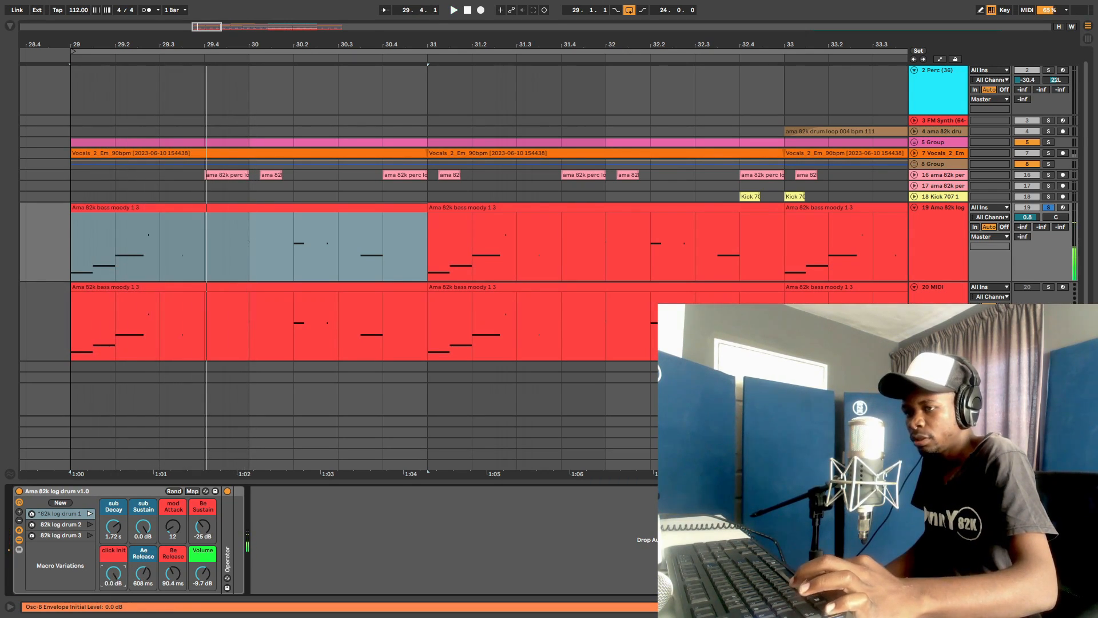
key("space")
Step: Lower the click Init macro to -2.8 dB and the sub Sustain macro to -14 dB during playback
left_click_drag(114, 577, 151, 558)
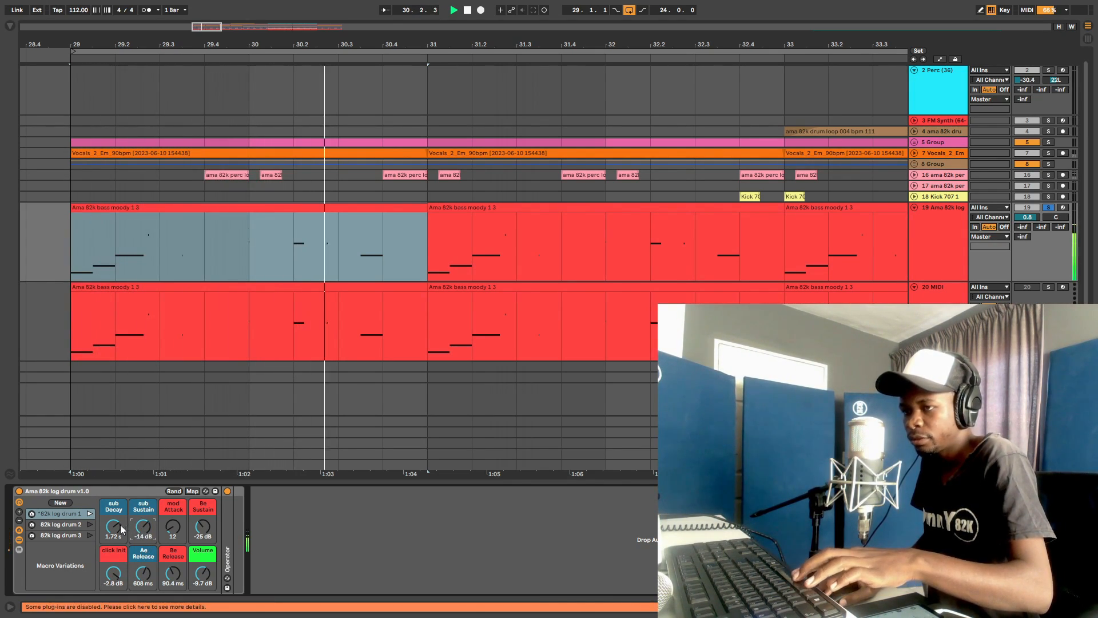
left_click(143, 572)
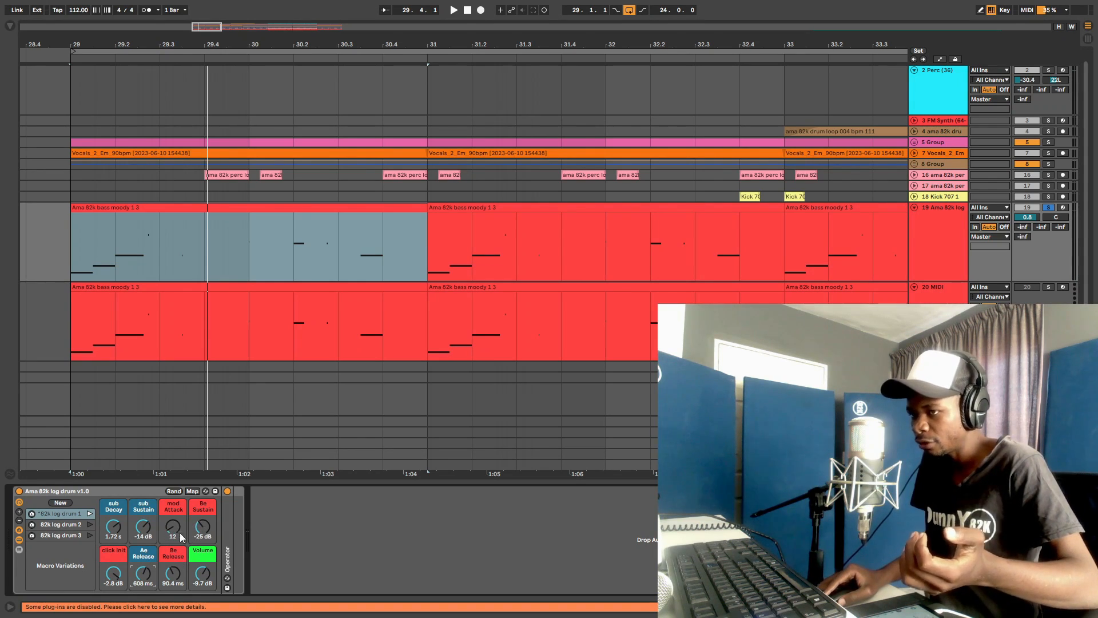
Step: Raise the mod Attack macro to 21 and replay the start of the bass clip to compare the sound
key("space")
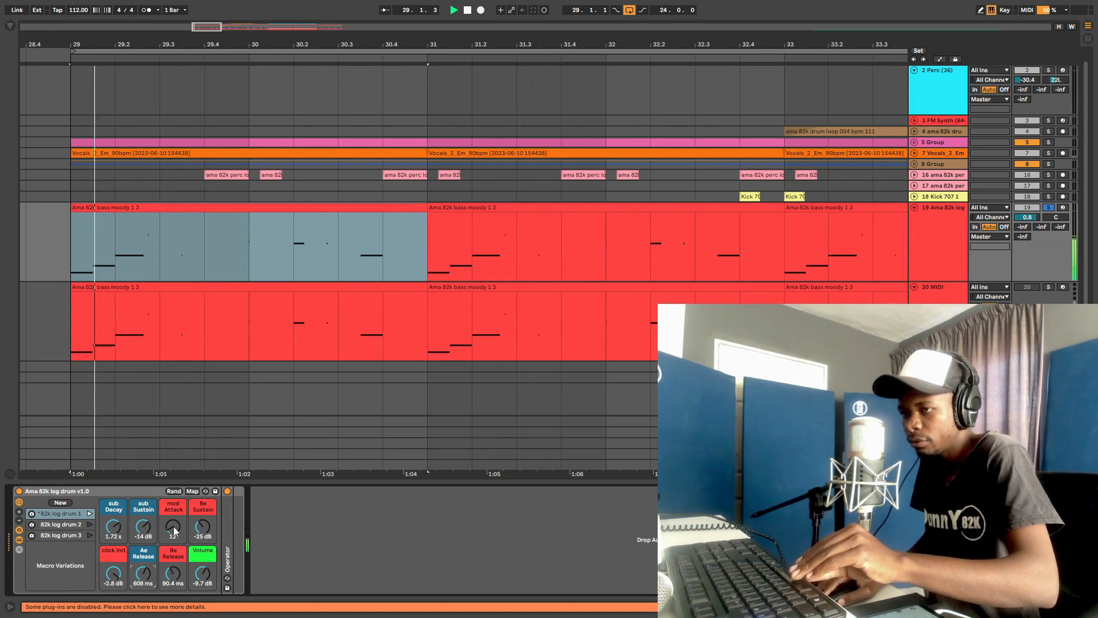
key("space")
left_click(174, 532)
key("space")
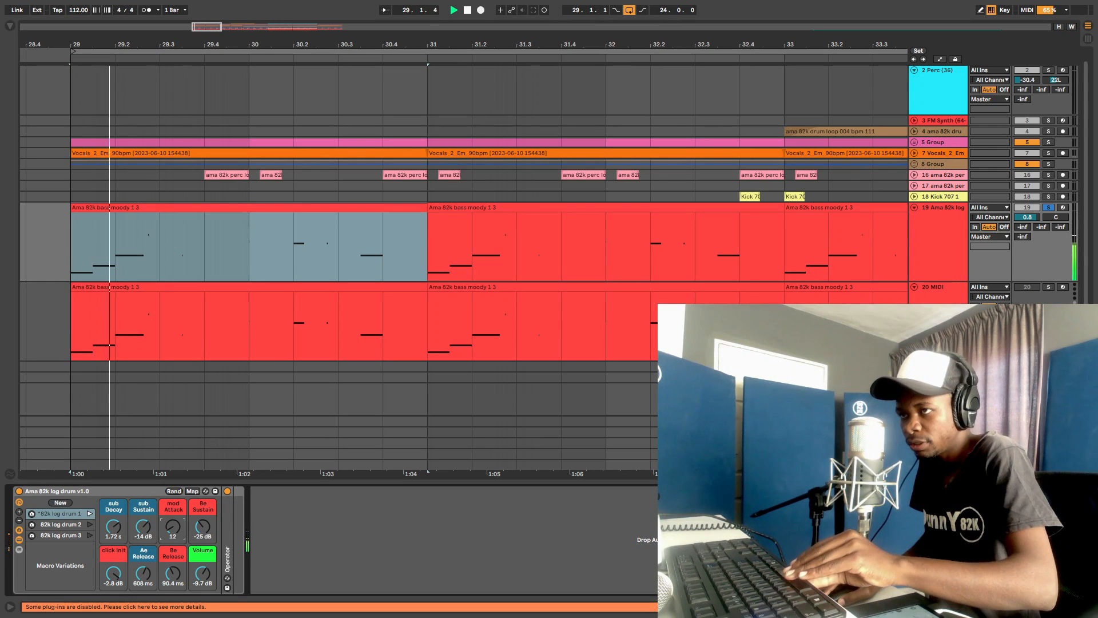
type("23")
key("Return")
key("space")
key("space")
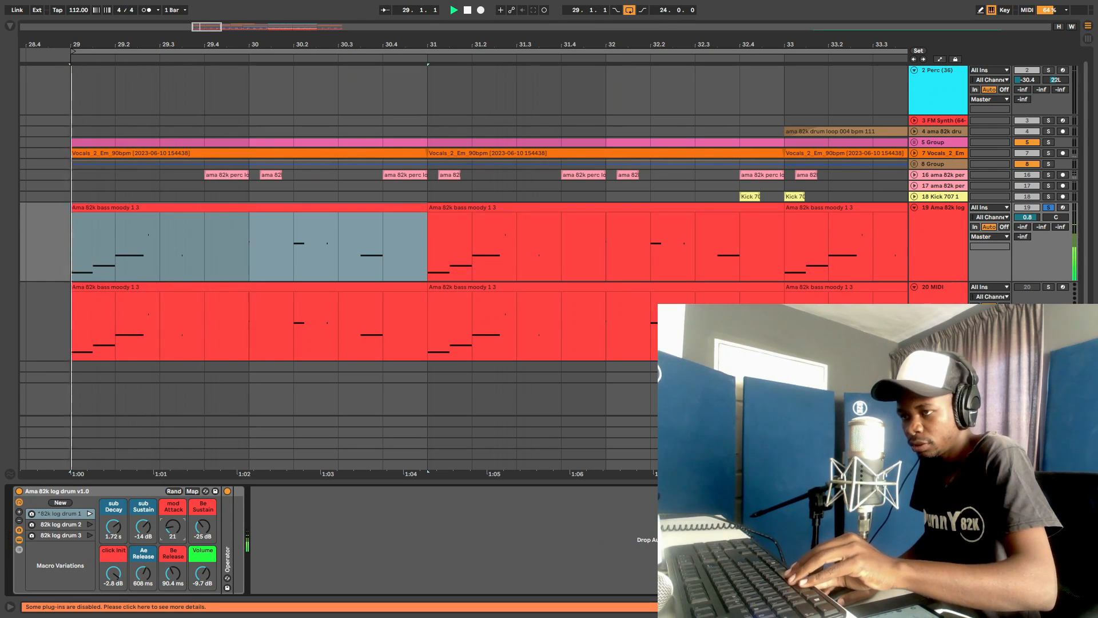
Step: Reduce the mod Attack macro to 14 and replay the bass clip
left_click_drag(174, 526, 174, 532)
key("space")
key("space")
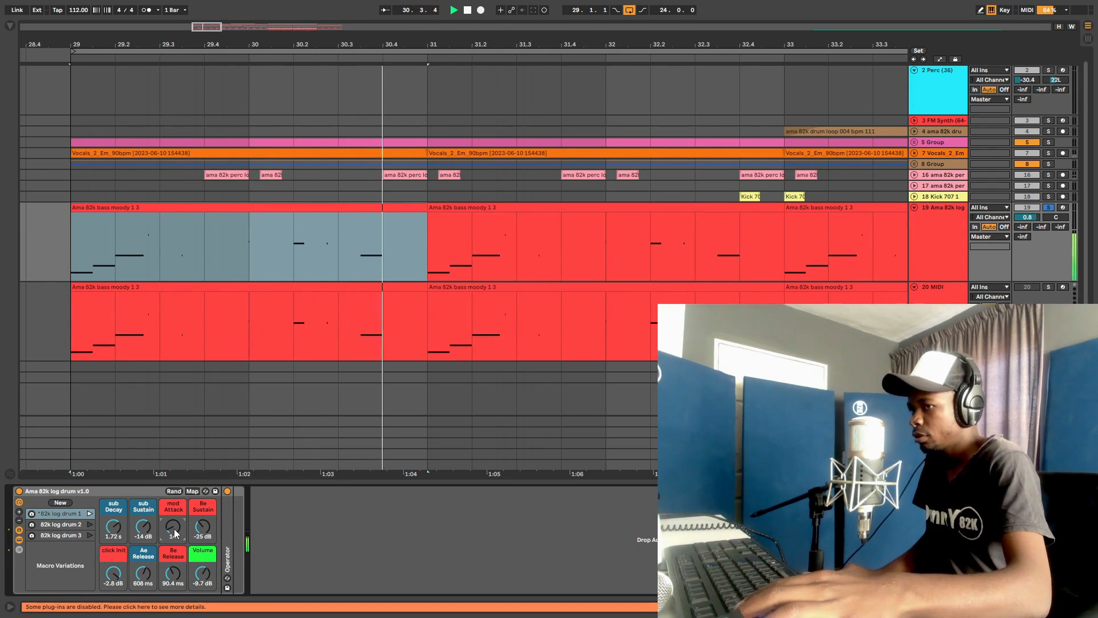
key("space")
key("space")
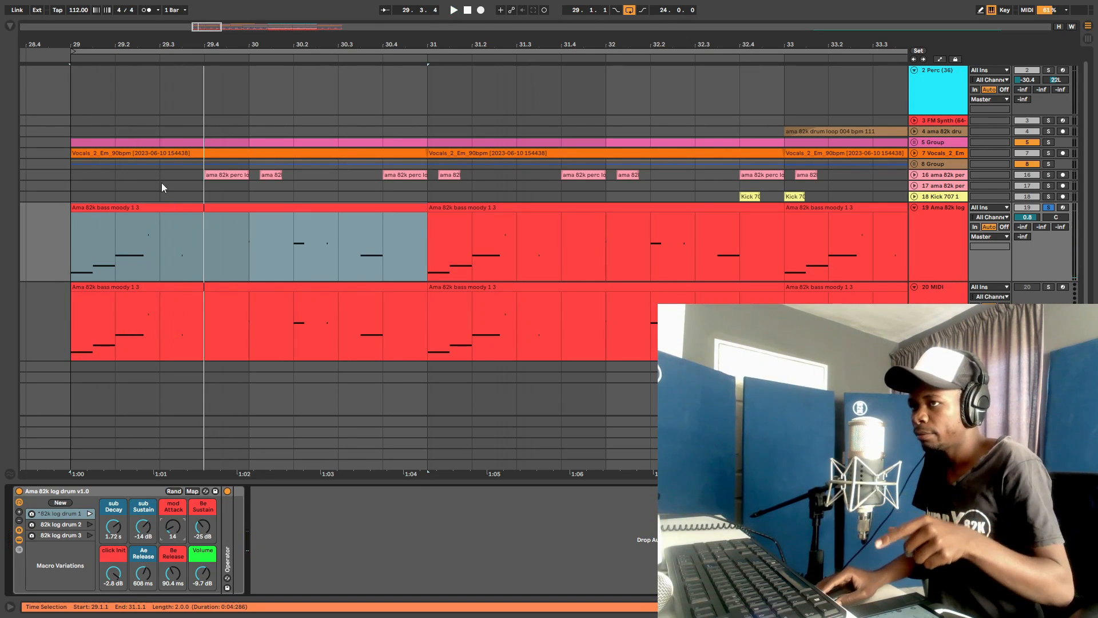
Step: Open the notes of the first Ama 82k bass moody 1 3 clip with an enlarged note editor and velocity lane
left_click(190, 214)
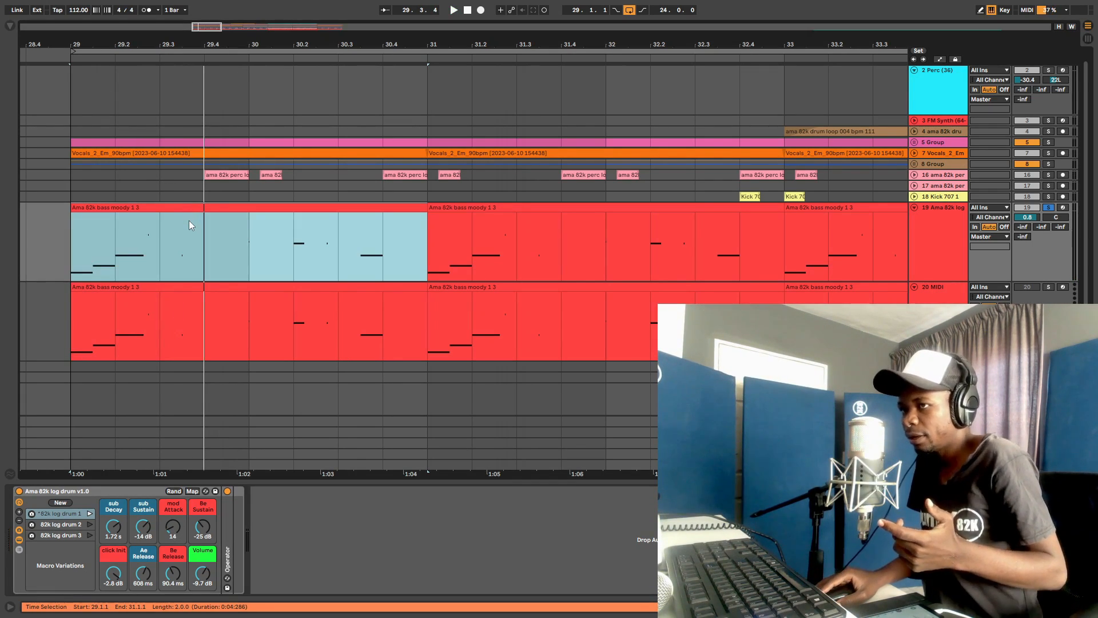
key("space")
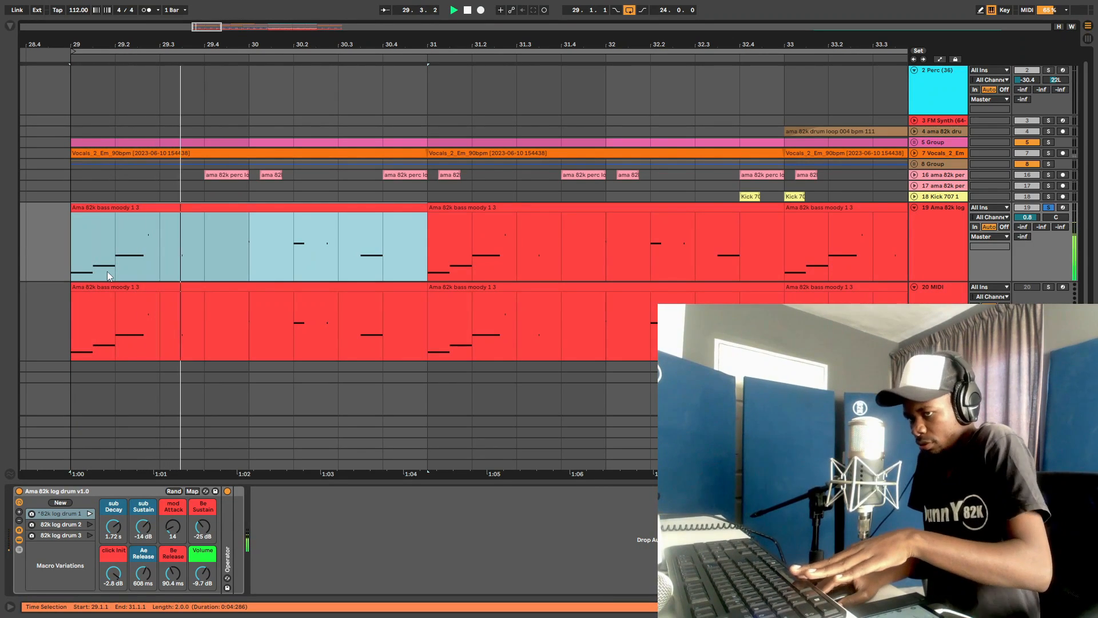
key("space")
double_click(239, 268)
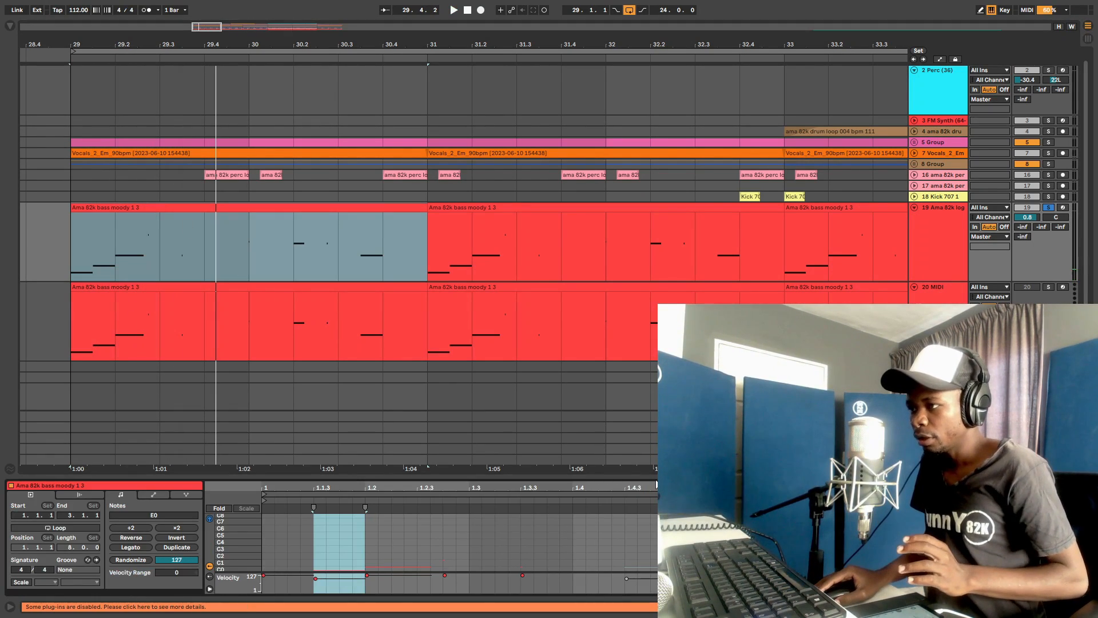
left_click_drag(657, 476, 615, 51)
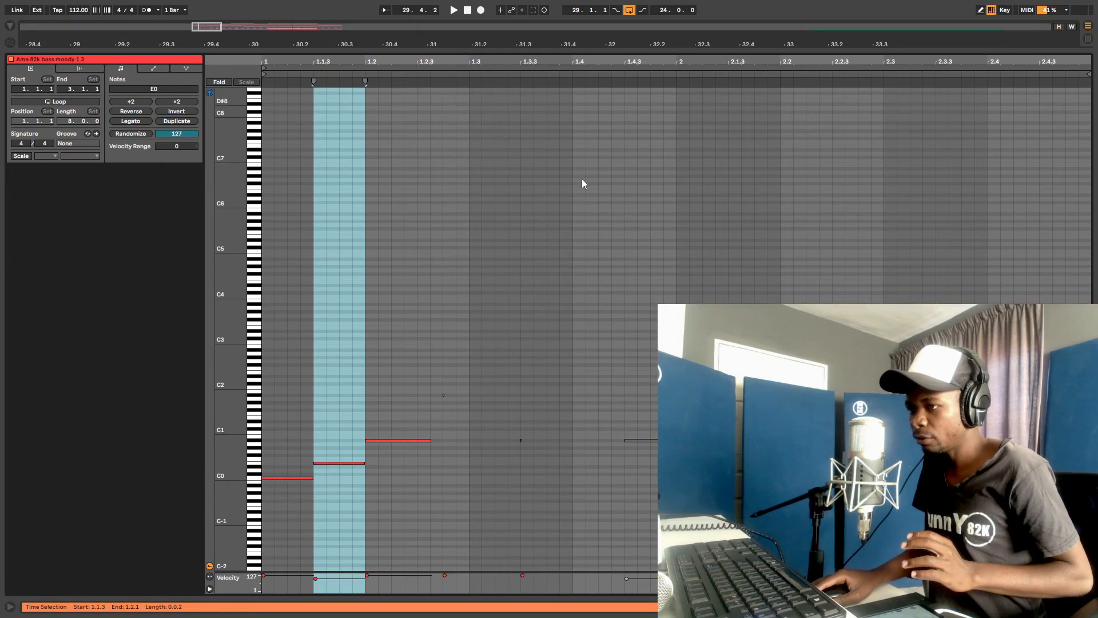
left_click_drag(589, 572, 588, 359)
left_click(569, 347)
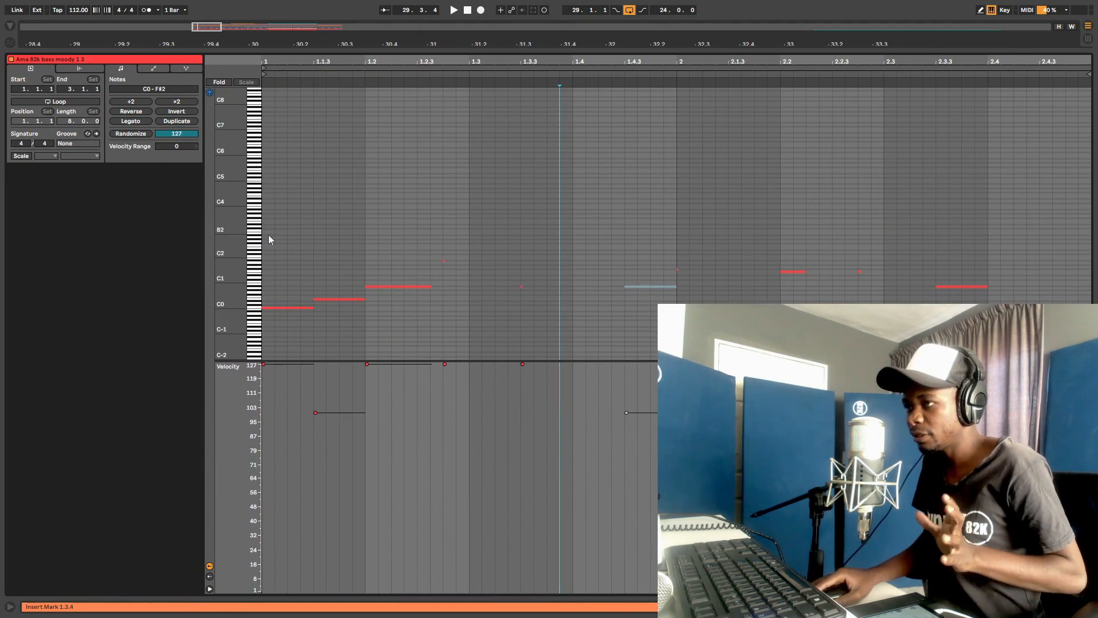
Step: Lower the velocity of the opening C0 note and set the A#0 note at 1.2 to velocity 100, playing them back
left_click(289, 362)
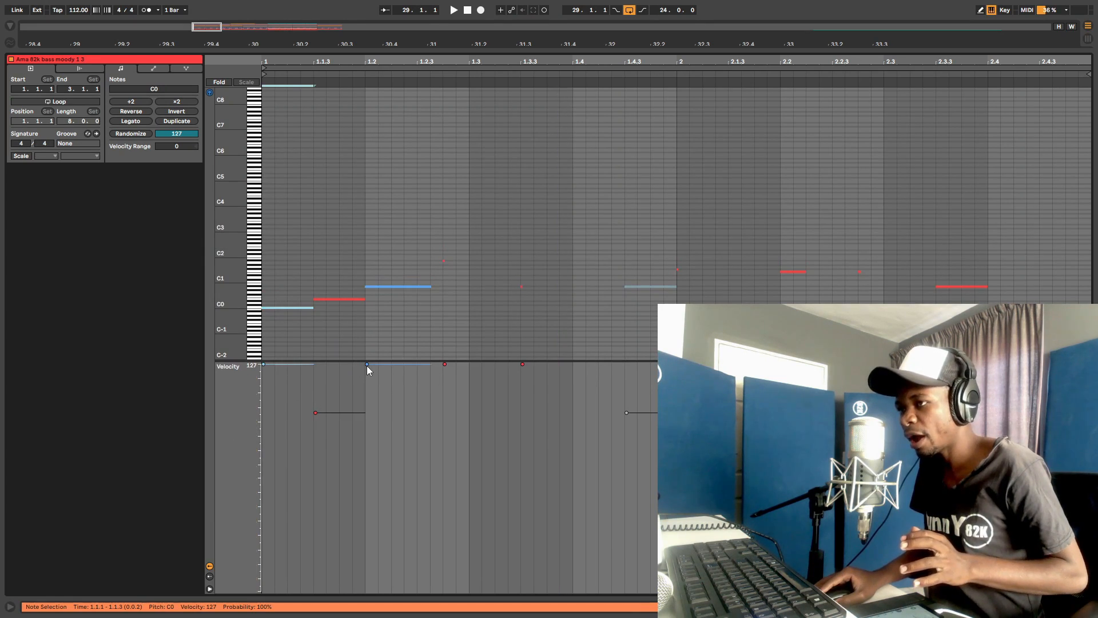
left_click_drag(290, 365, 290, 407)
left_click_drag(413, 364, 413, 406)
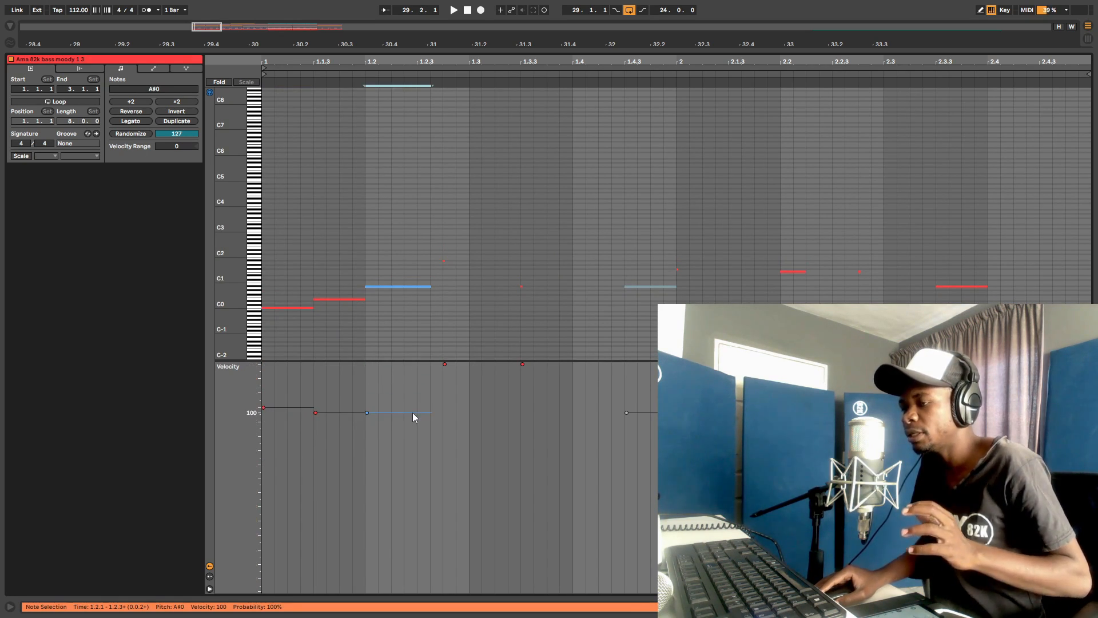
key("space")
key("space")
Step: Raise the velocities of the A#0 note at 1.2 and the opening C0 note to 127 and replay
left_click_drag(410, 413, 410, 364)
left_click_drag(298, 408, 300, 364)
key("space")
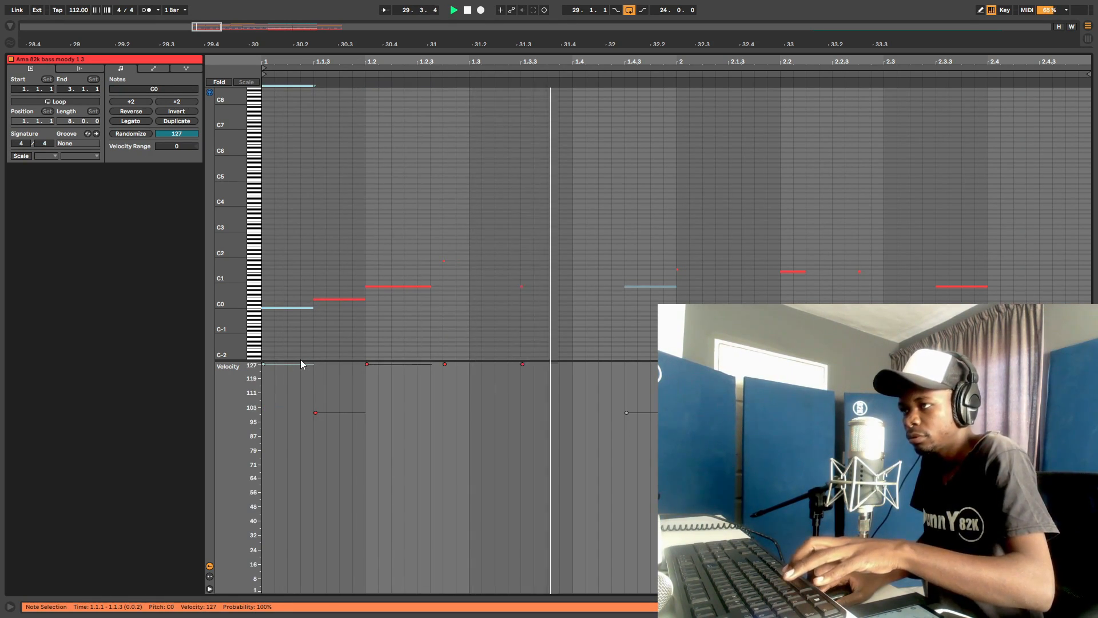
key("space")
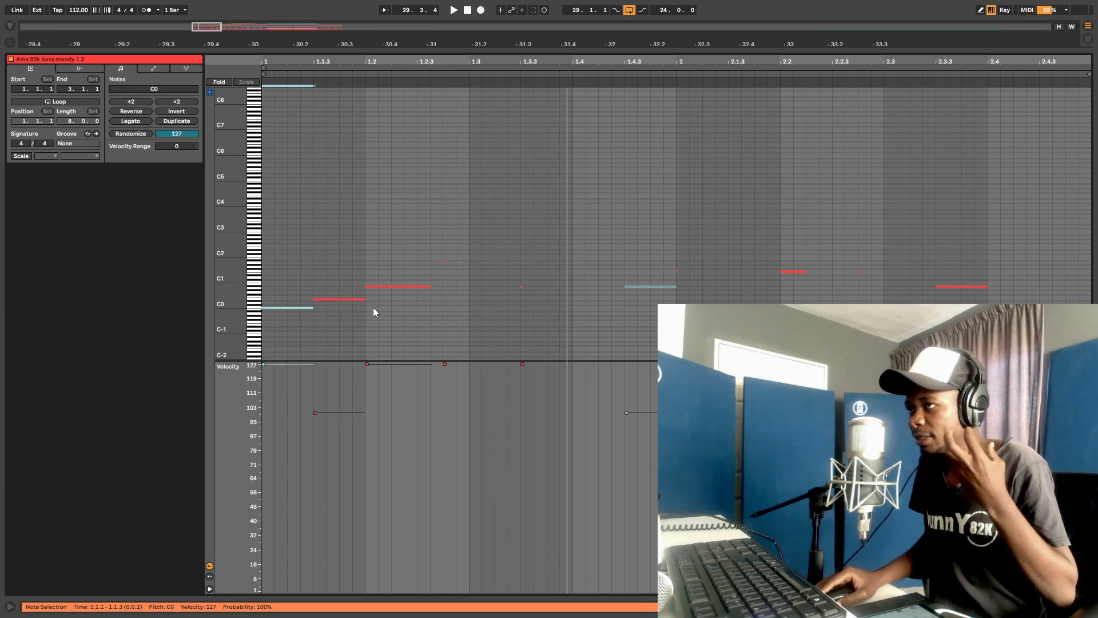
Step: Lengthen the short A#1 note at 1.2.4 and the A#0 note at 1.3.3 into long notes and play them back
left_click_drag(437, 62, 501, 102)
mouse_move(509, 261)
left_mouse_down()
mouse_move(632, 260)
mouse_move(780, 282)
left_mouse_up()
key("space")
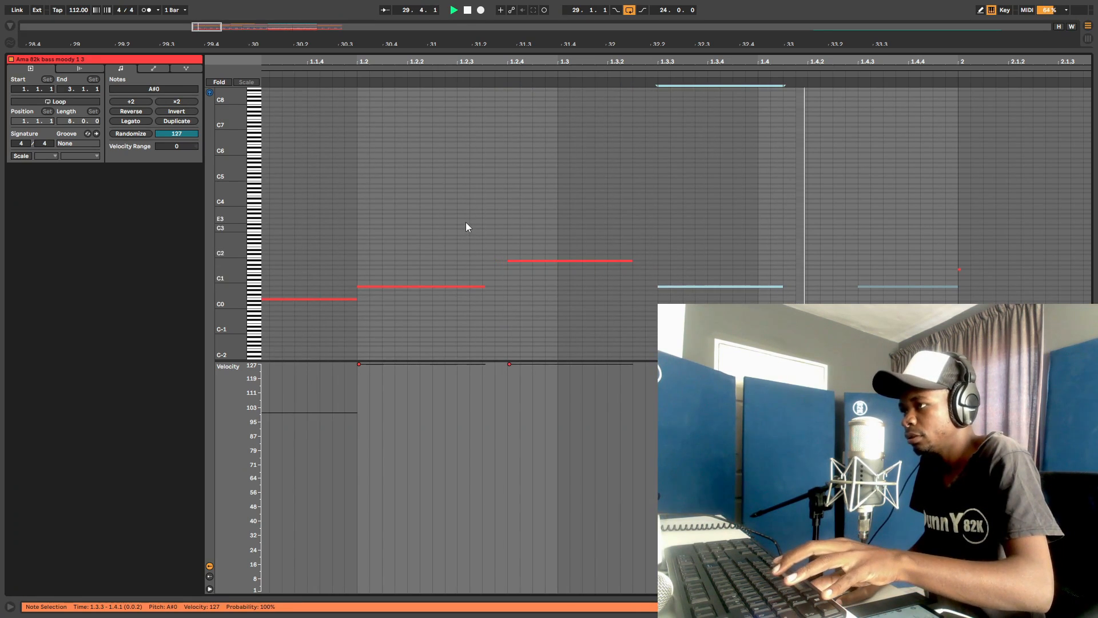
key("space")
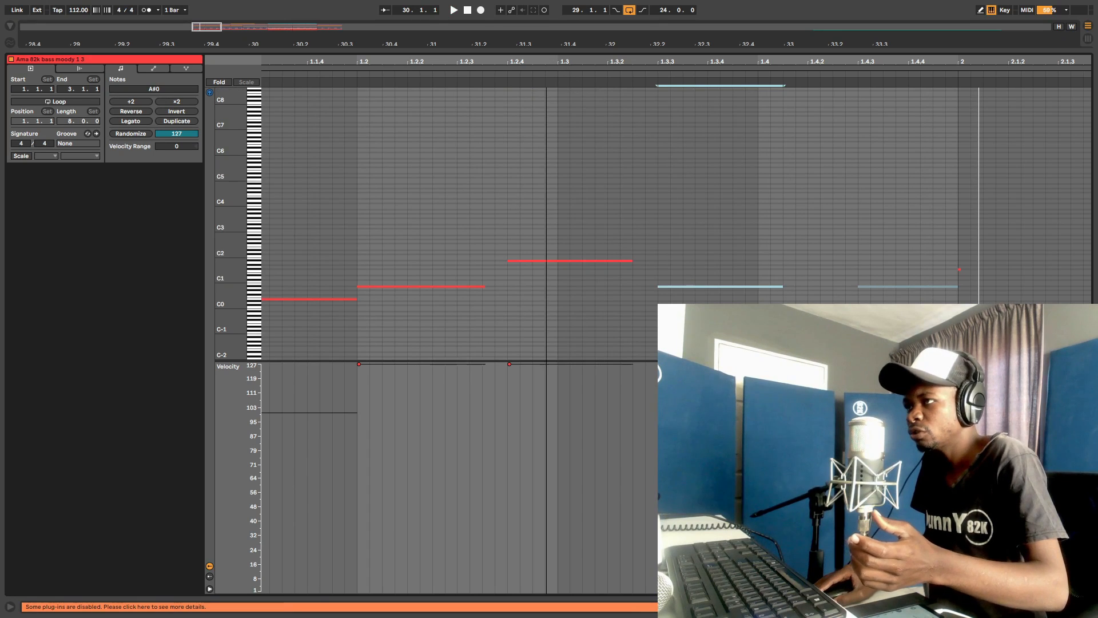
Step: Shorten the A#1 note at 1.2.4 to a very short stab and fine-tune its length while auditioning
left_click_drag(560, 69, 560, 103)
left_click_drag(695, 261, 482, 281)
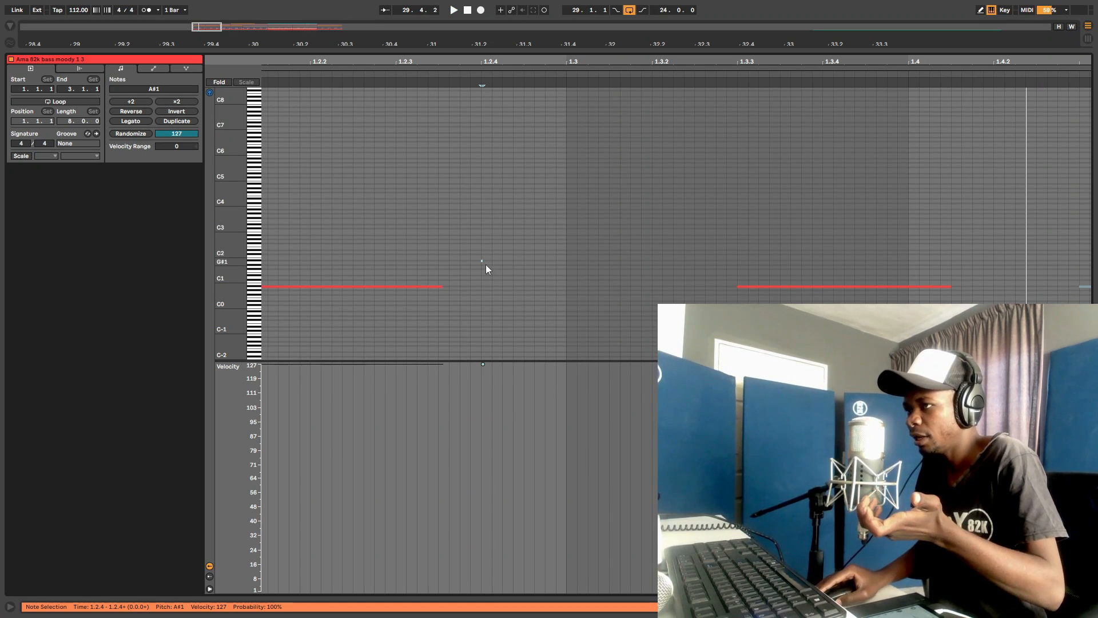
left_click_drag(483, 262, 483, 262)
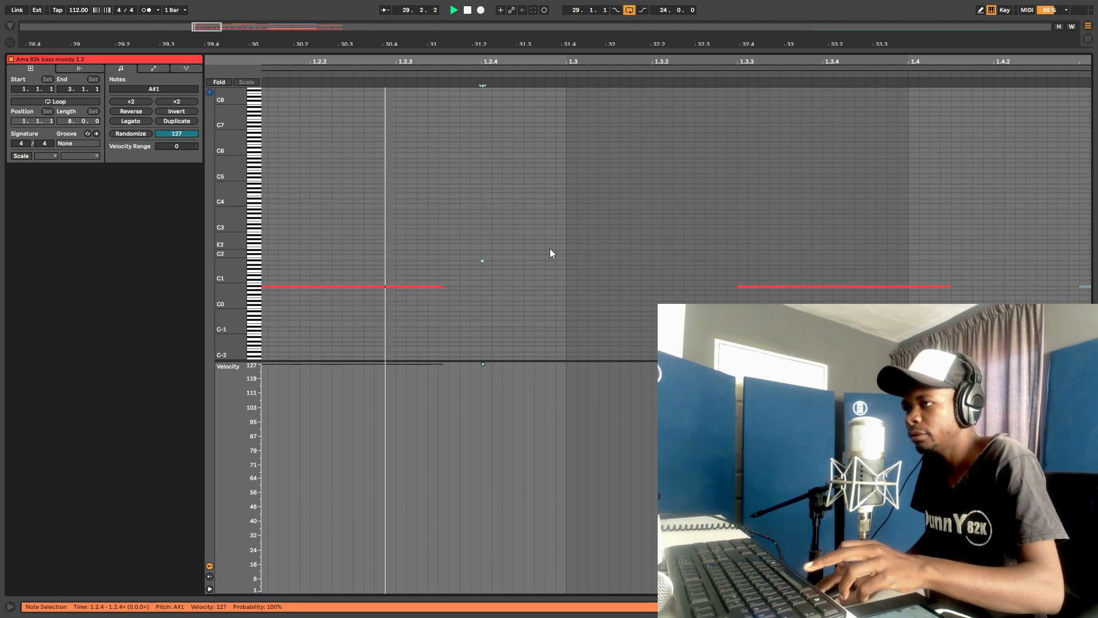
left_click(485, 265)
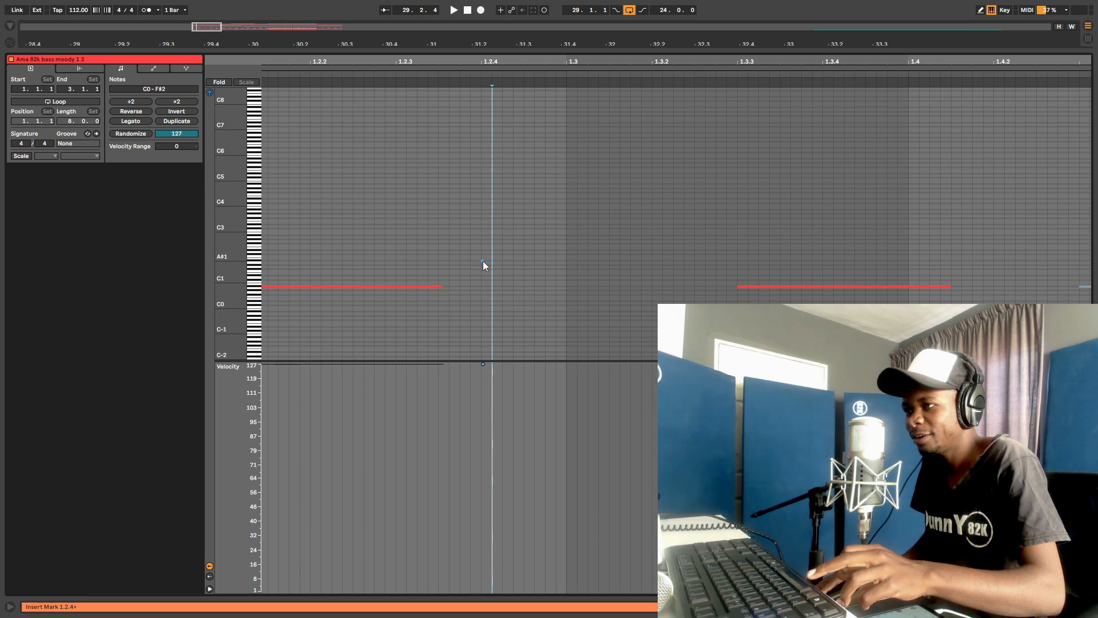
left_click(483, 261)
left_click_drag(483, 261, 486, 262)
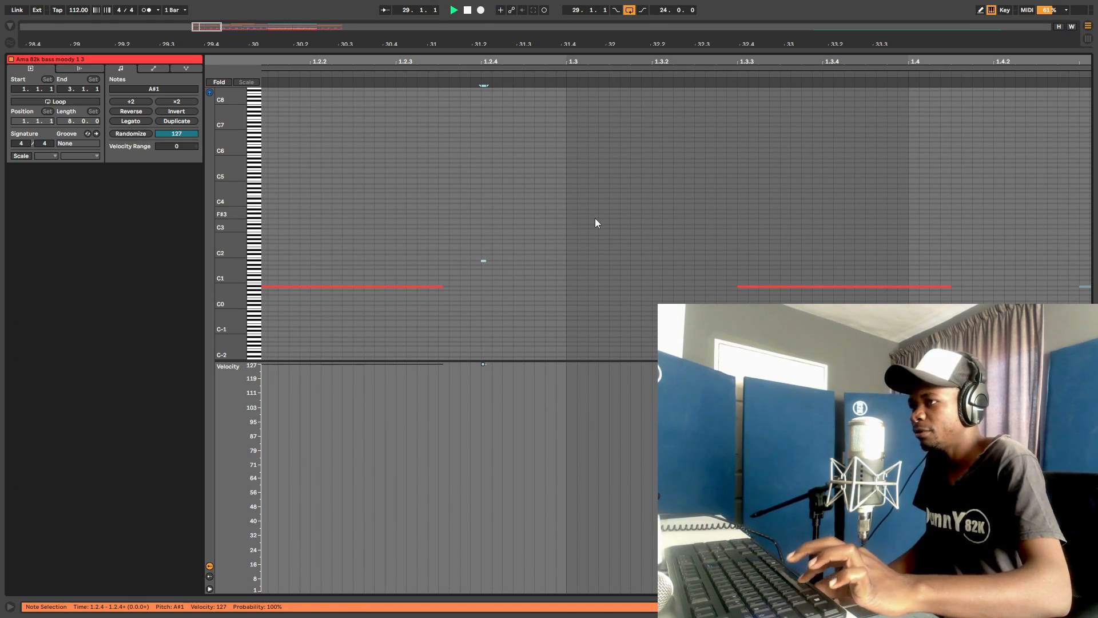
Step: Shorten the A#0 note at 1.3.3 to a very short stab and replay the clip
left_click(951, 286)
left_click_drag(950, 286, 744, 300)
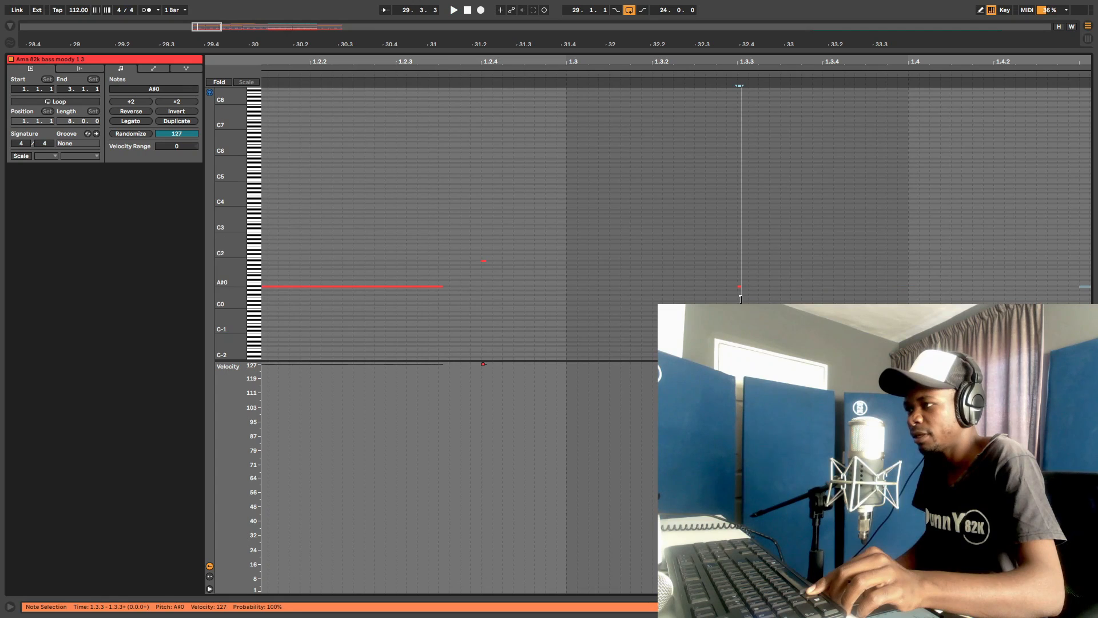
key("space")
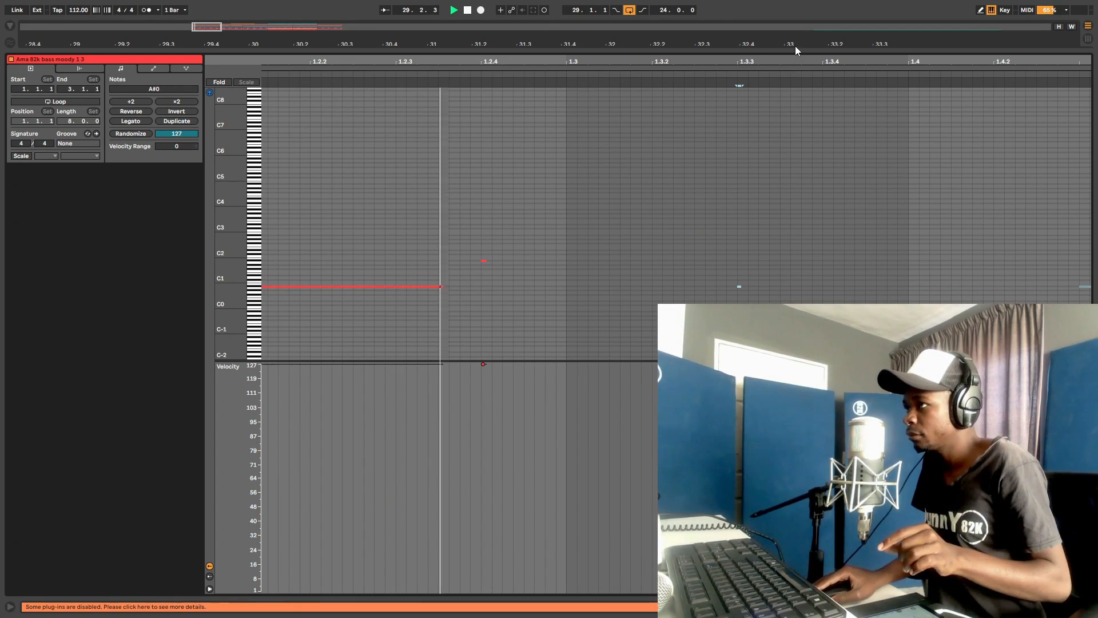
Step: Review the clip's complete note pattern in the note editor and return to the log drum rack's macros
left_click_drag(793, 51, 760, 223)
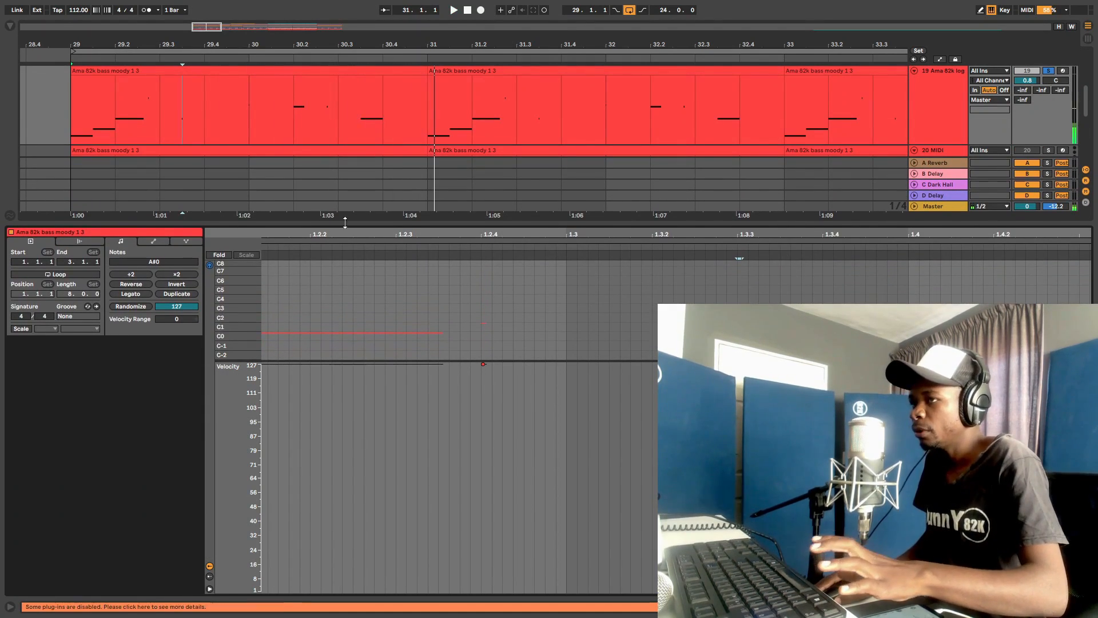
left_click_drag(345, 222, 345, 55)
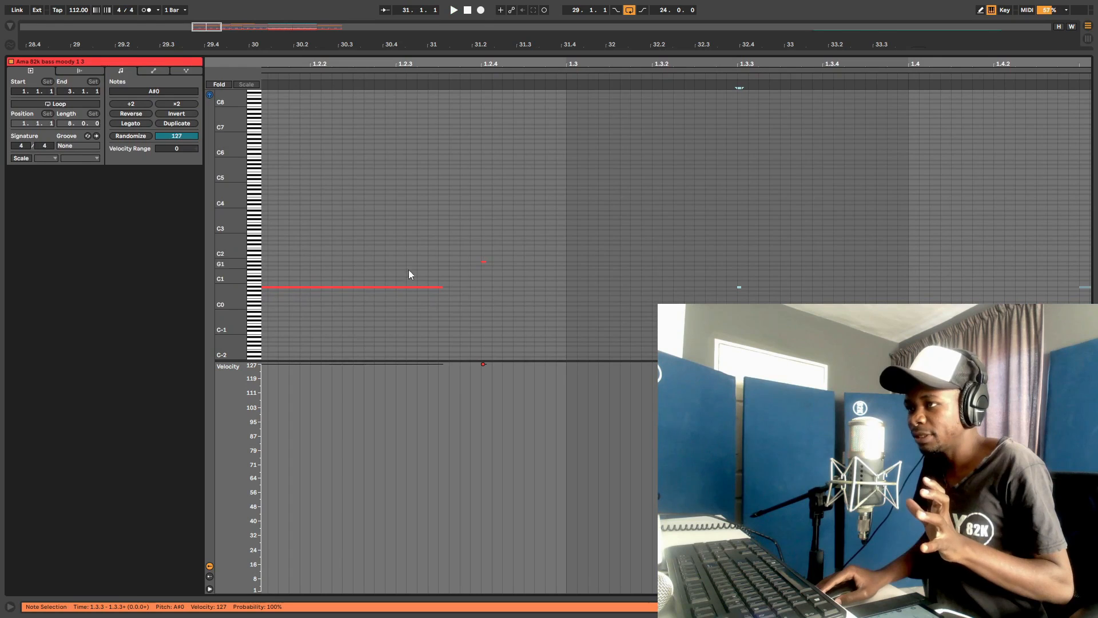
left_click(533, 261)
left_click_drag(228, 300, 260, 301)
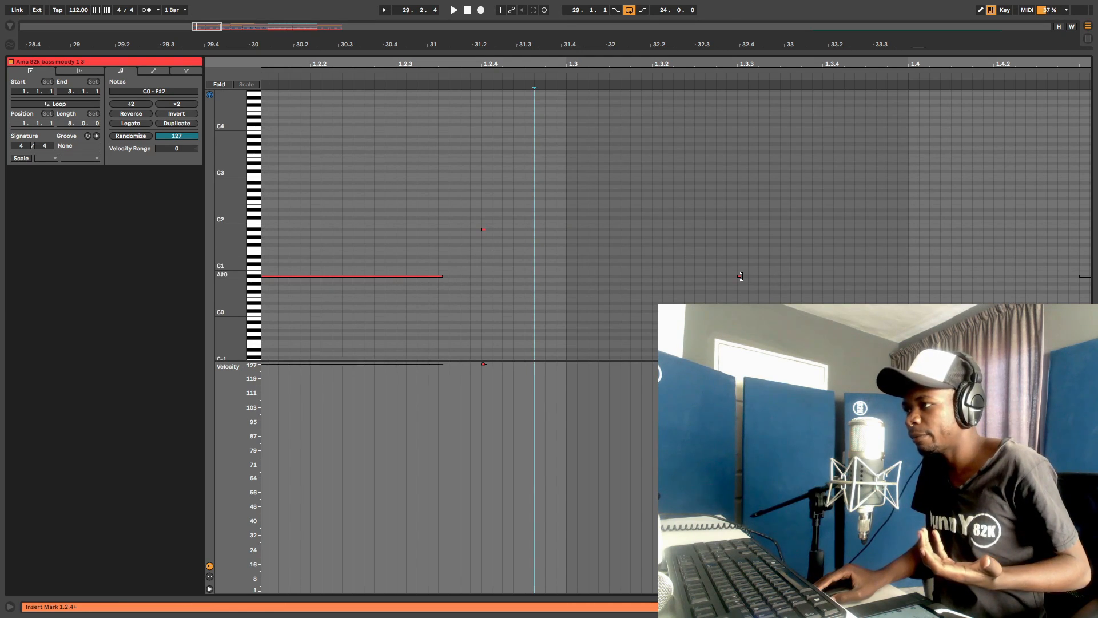
left_click_drag(583, 63, 455, 63)
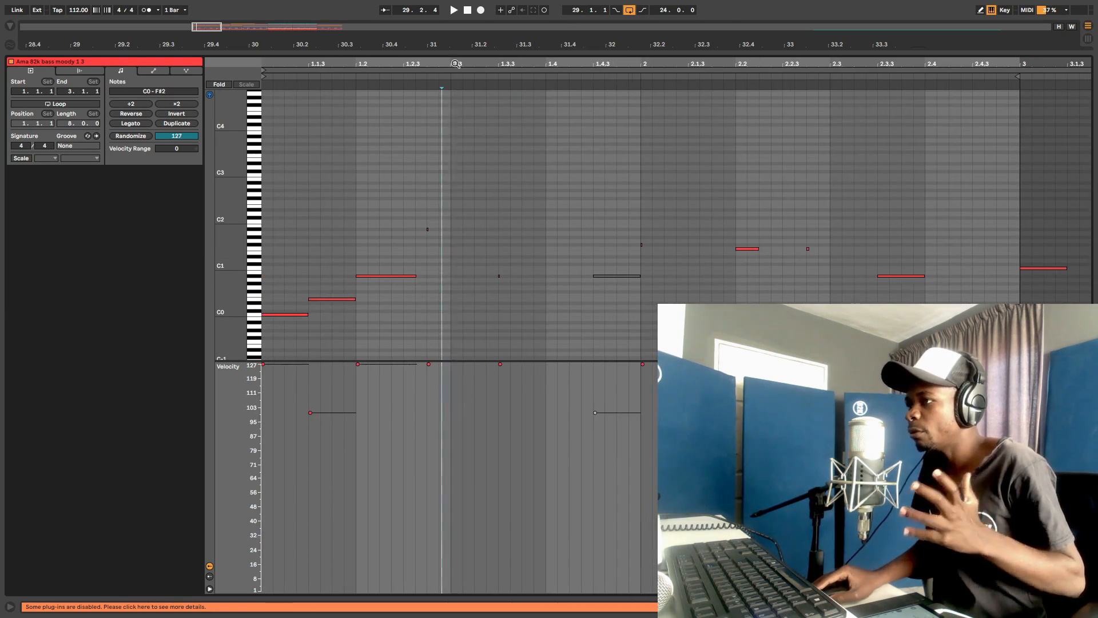
key("shift+Tab")
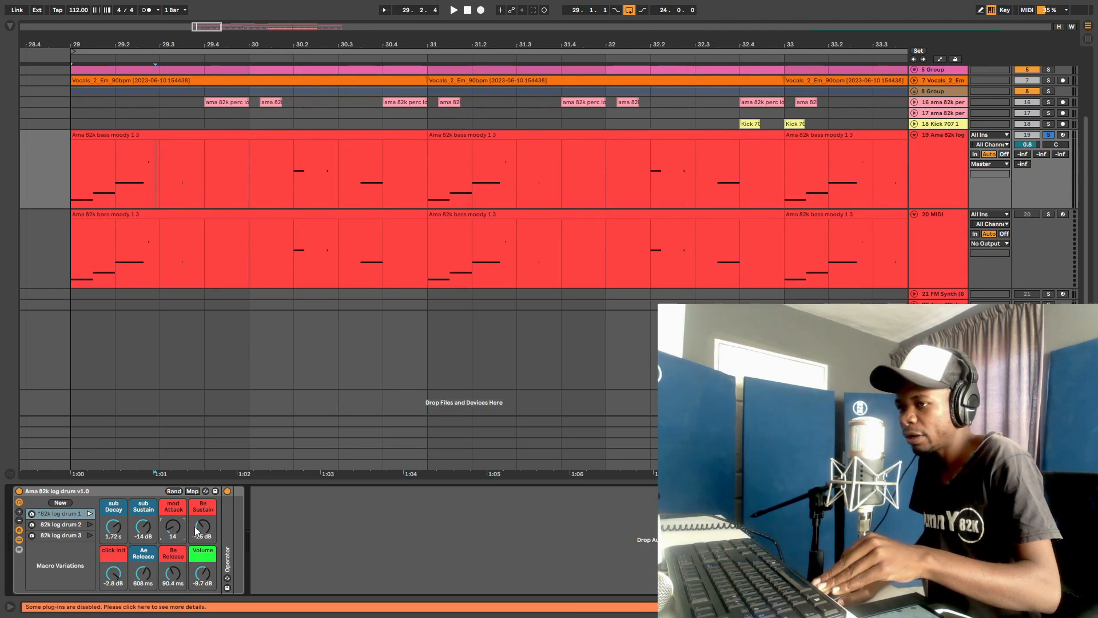
Step: Try the mod Attack macro at 19 and settle it at 13 while replaying the bass clip
key("space")
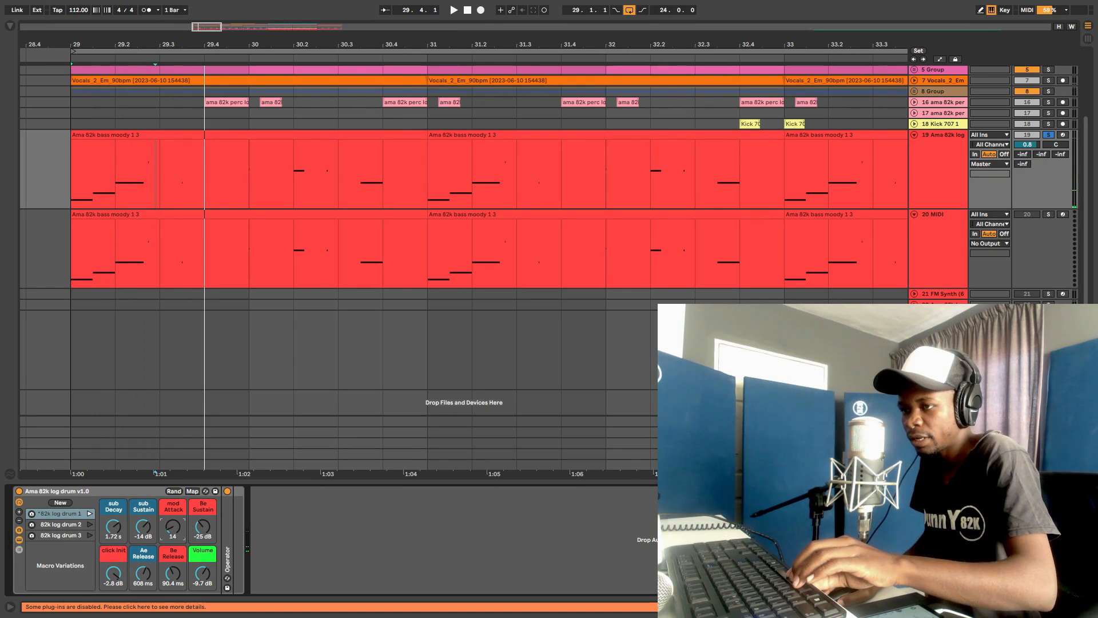
key("space")
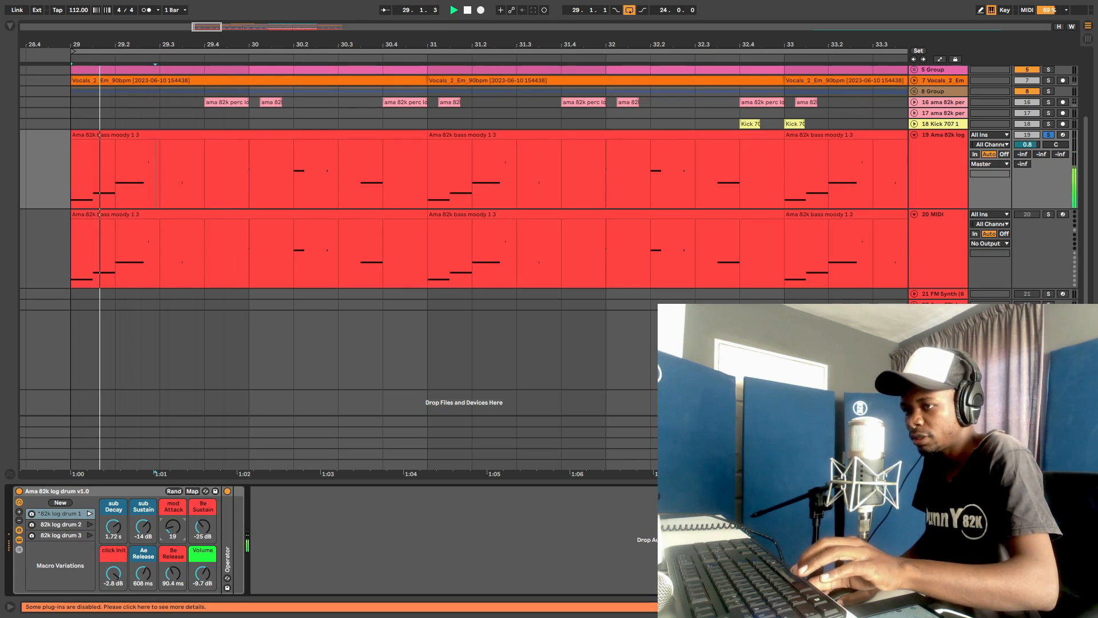
left_click_drag(174, 532, 174, 539)
key("space")
key("space")
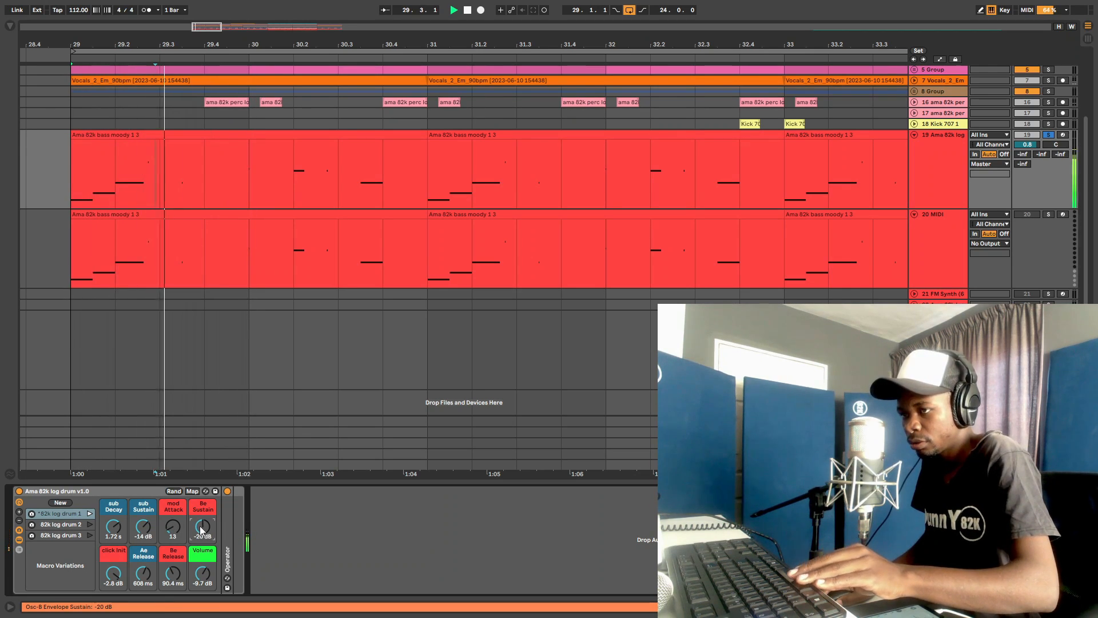
Step: Set the Be Sustain macro to -22 dB while replaying the bass clip
key("space")
left_click_drag(201, 527, 202, 506)
key("space")
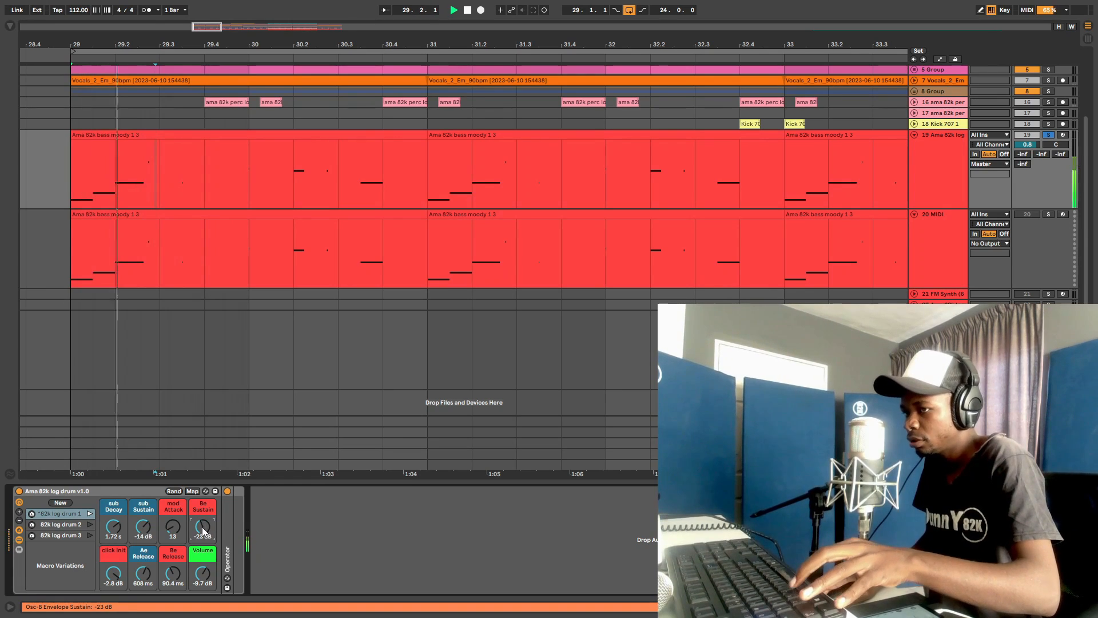
mouse_move(202, 527)
left_mouse_down()
mouse_move(203, 546)
mouse_move(202, 519)
left_mouse_up()
key("space")
key("space")
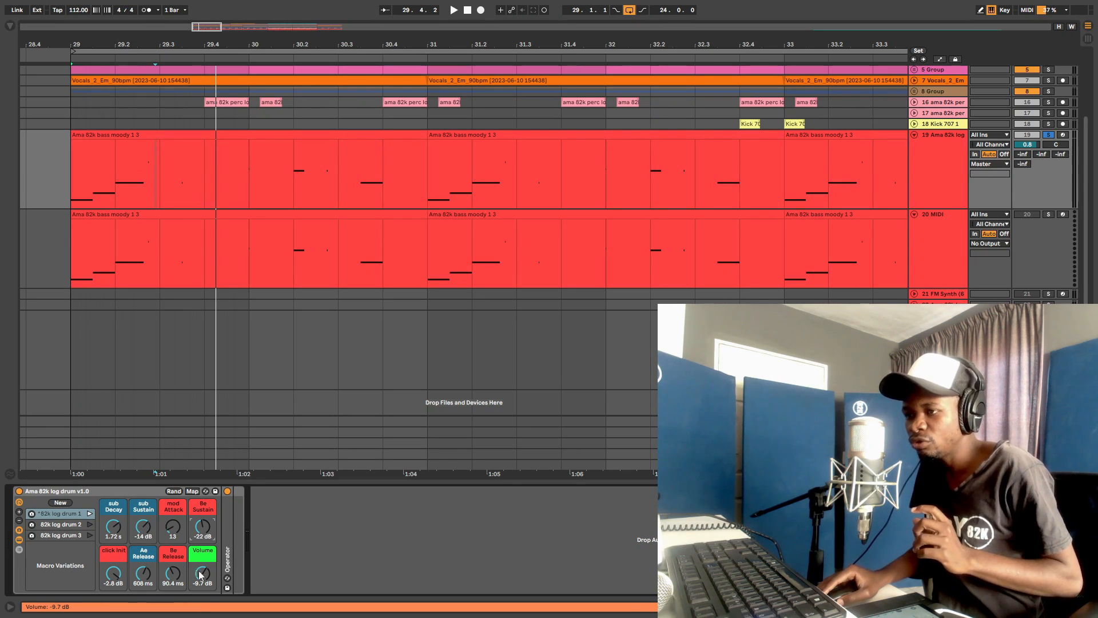
Step: Try the rack's Volume macro at 6.0 dB and undo the change
left_click_drag(204, 579, 204, 538)
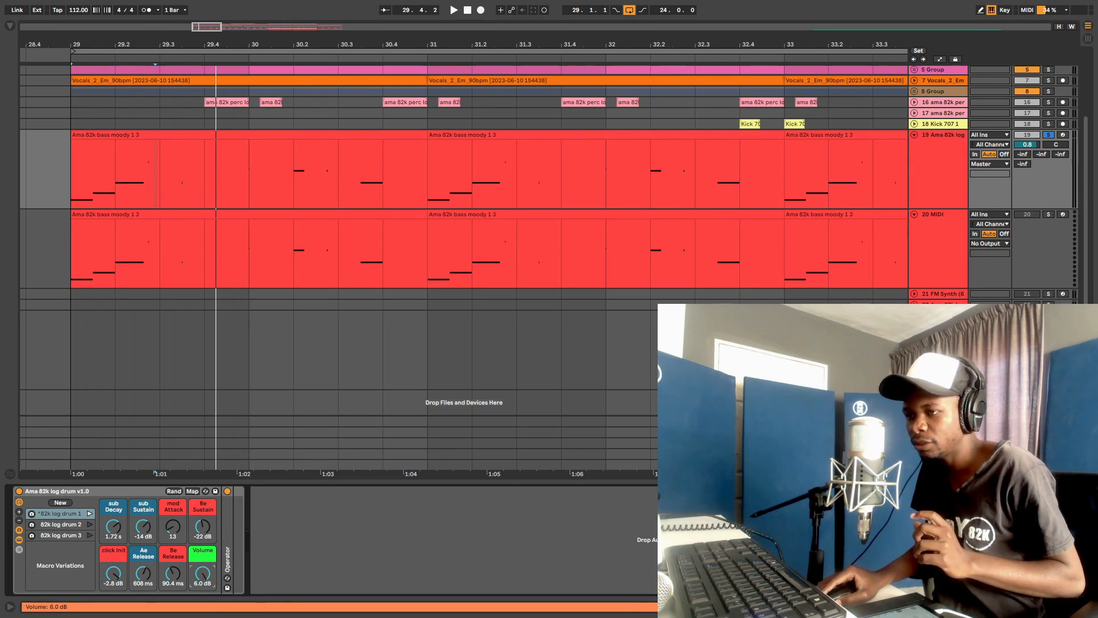
key("ctrl+z")
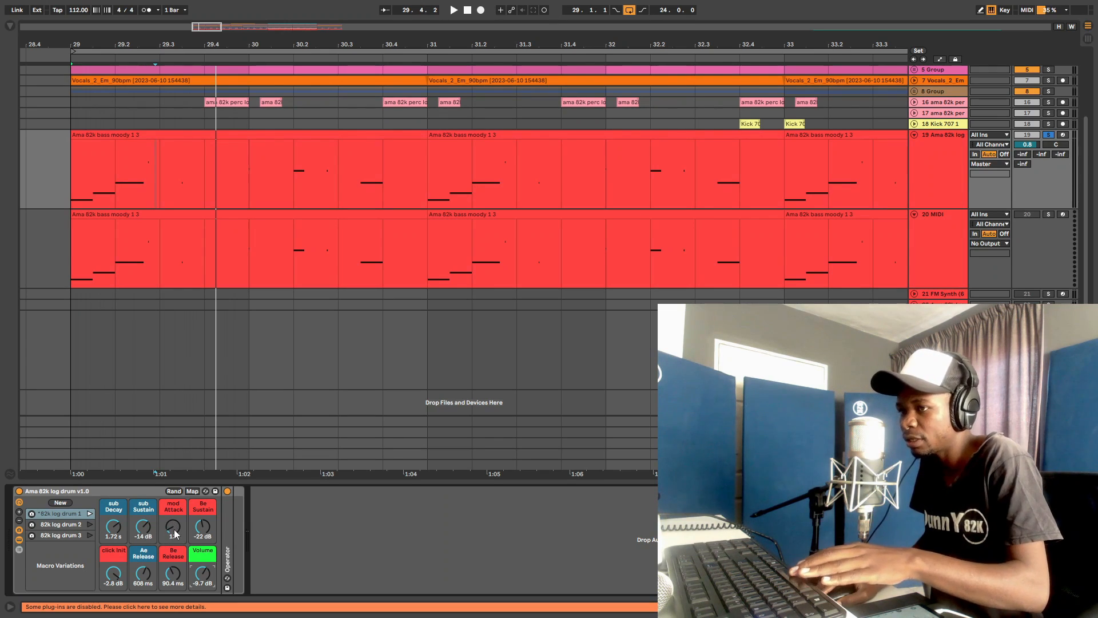
Step: Try the mod Attack macro at 24 and settle it at 11 while replaying the bass clip
key("space")
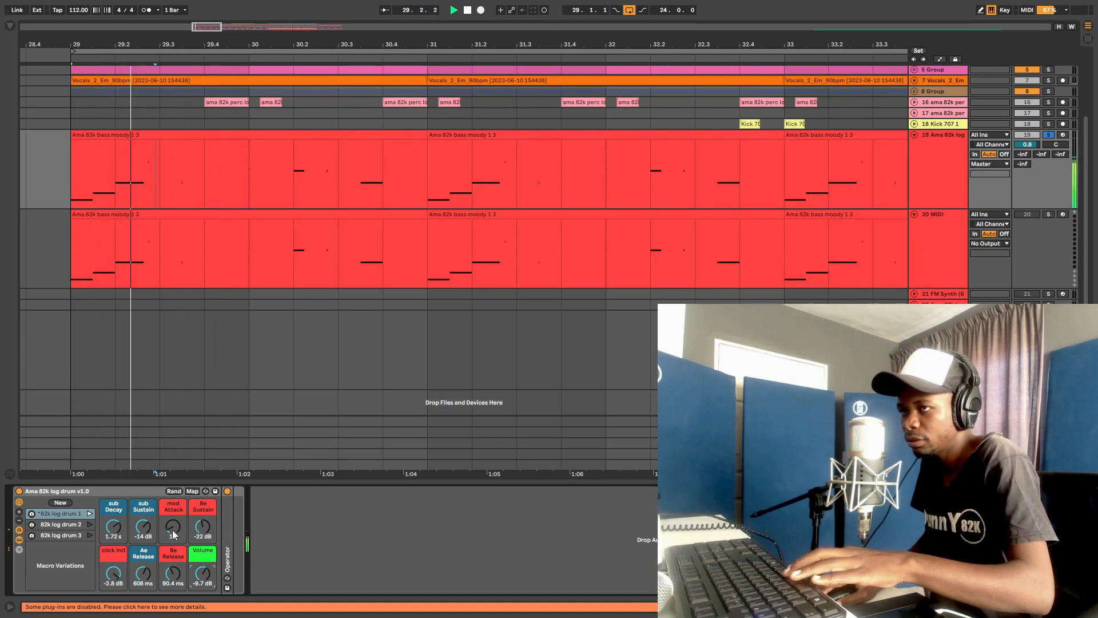
key("space")
key("space")
left_click_drag(174, 532, 174, 523)
key("space")
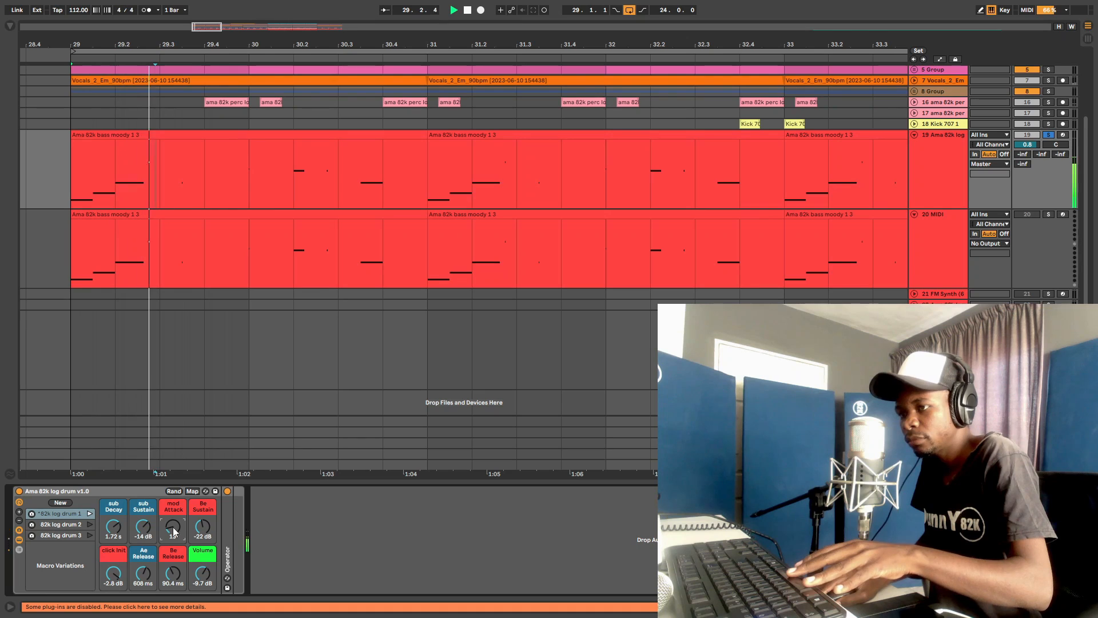
key("space")
key("space")
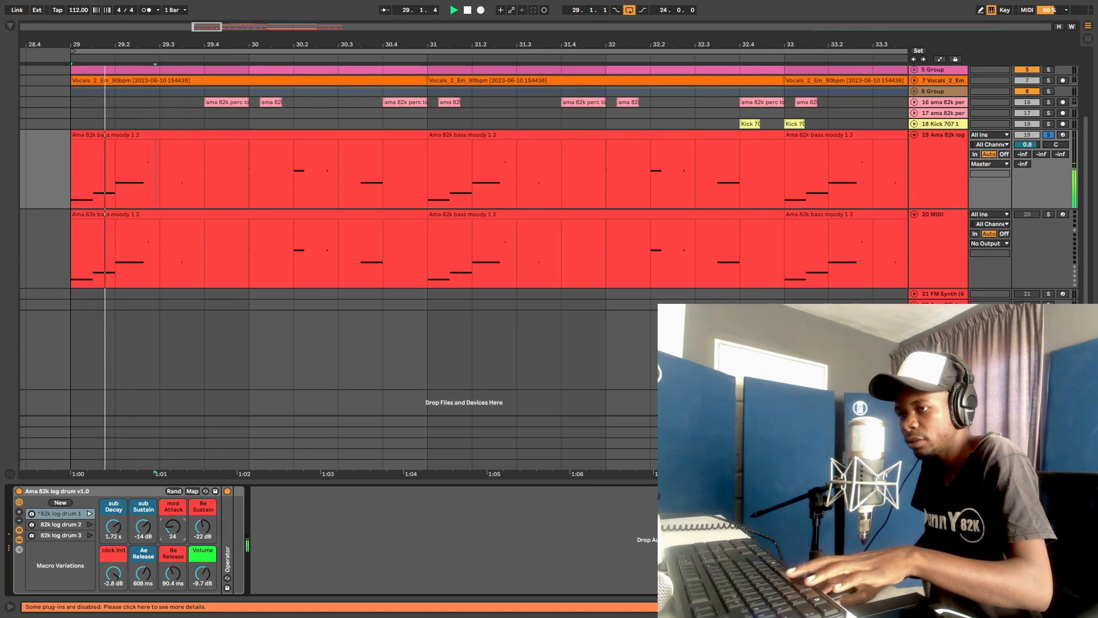
key("space")
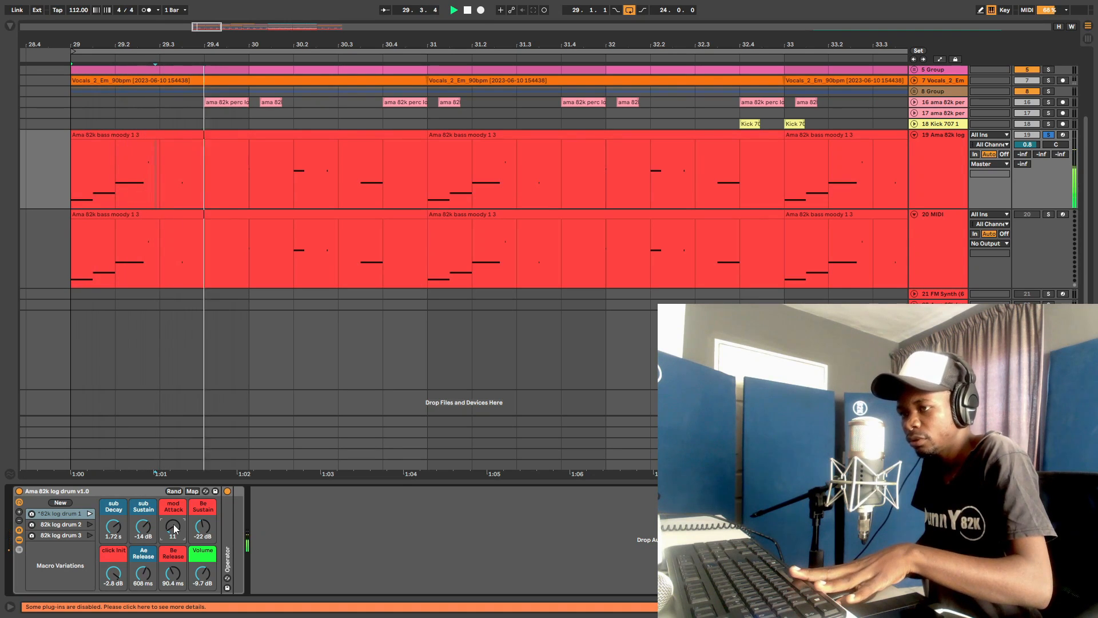
key("space")
key("space")
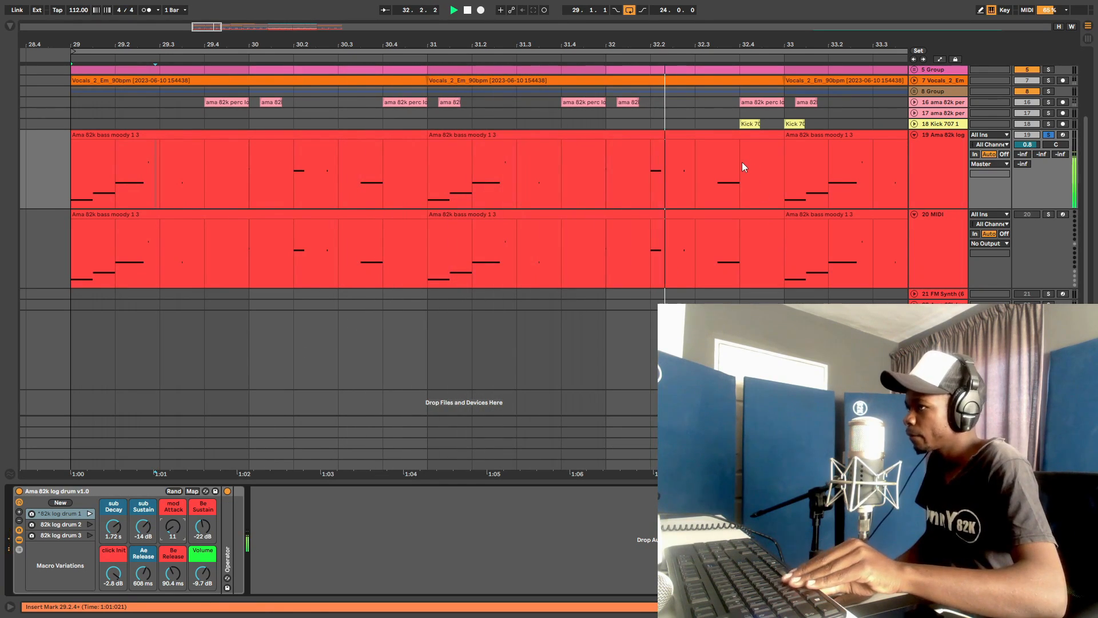
key("space")
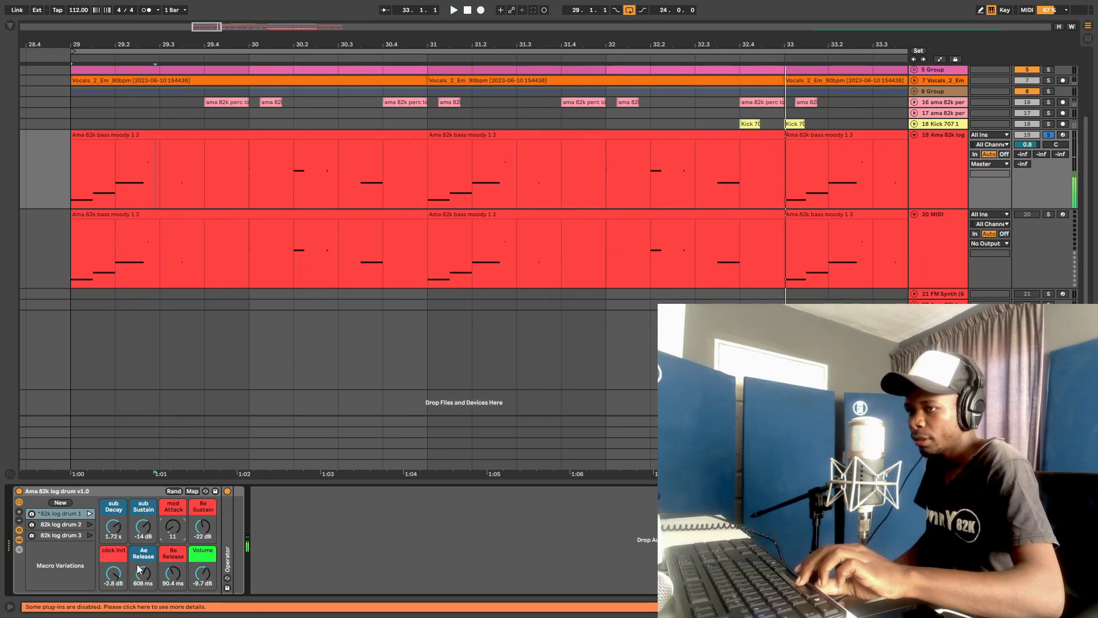
Step: Show the Be Sustain macro's automation on the log drum track and replay the bass clip
right_click(203, 534)
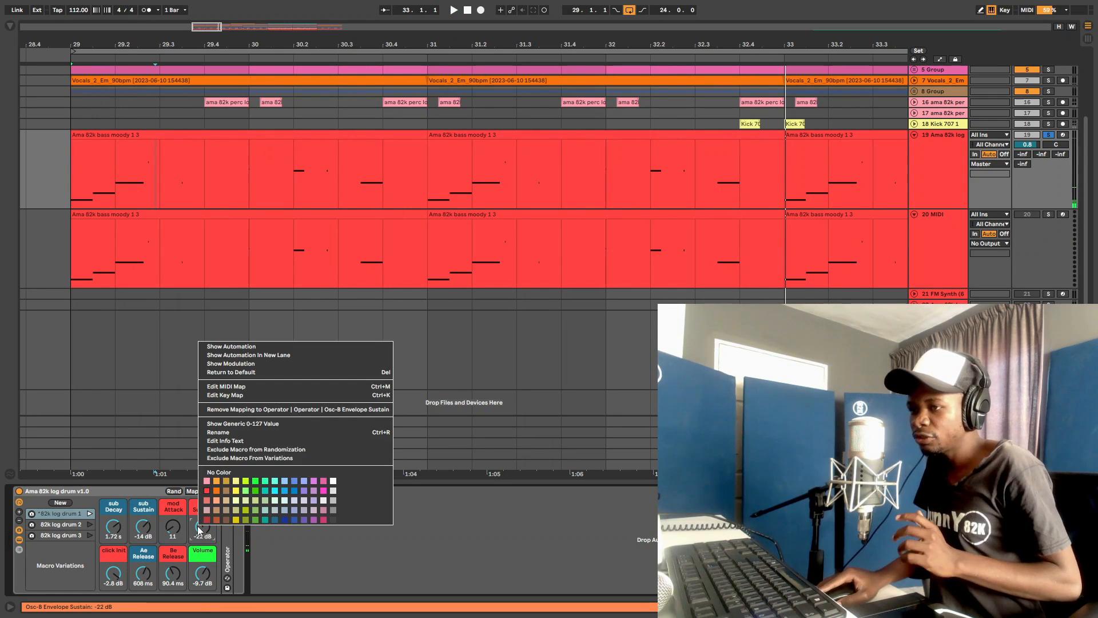
left_click(260, 347)
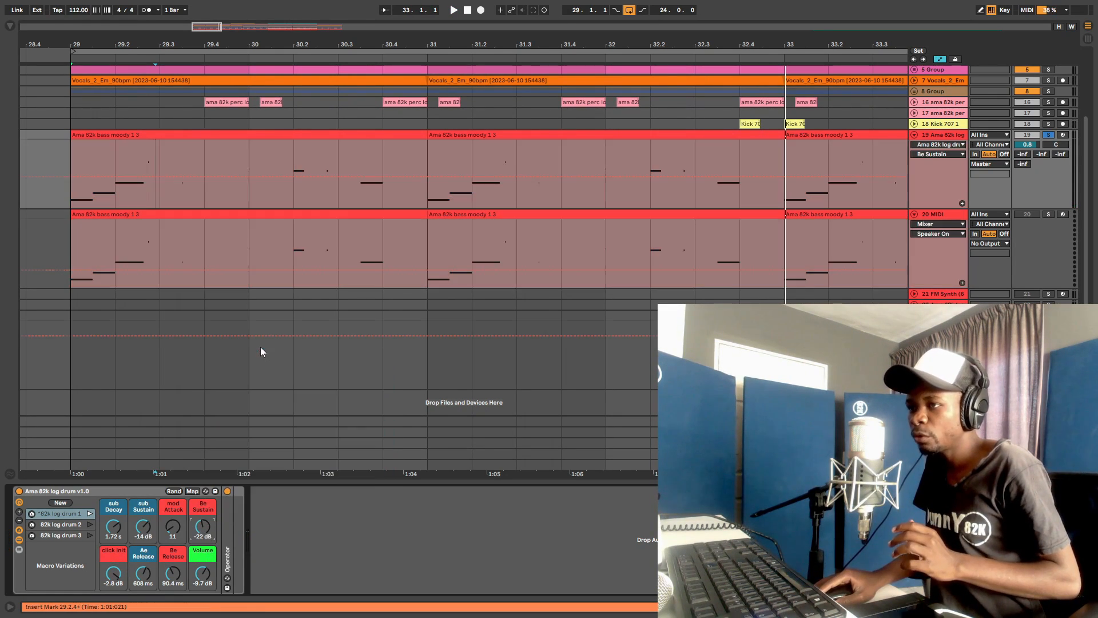
right_click(202, 527)
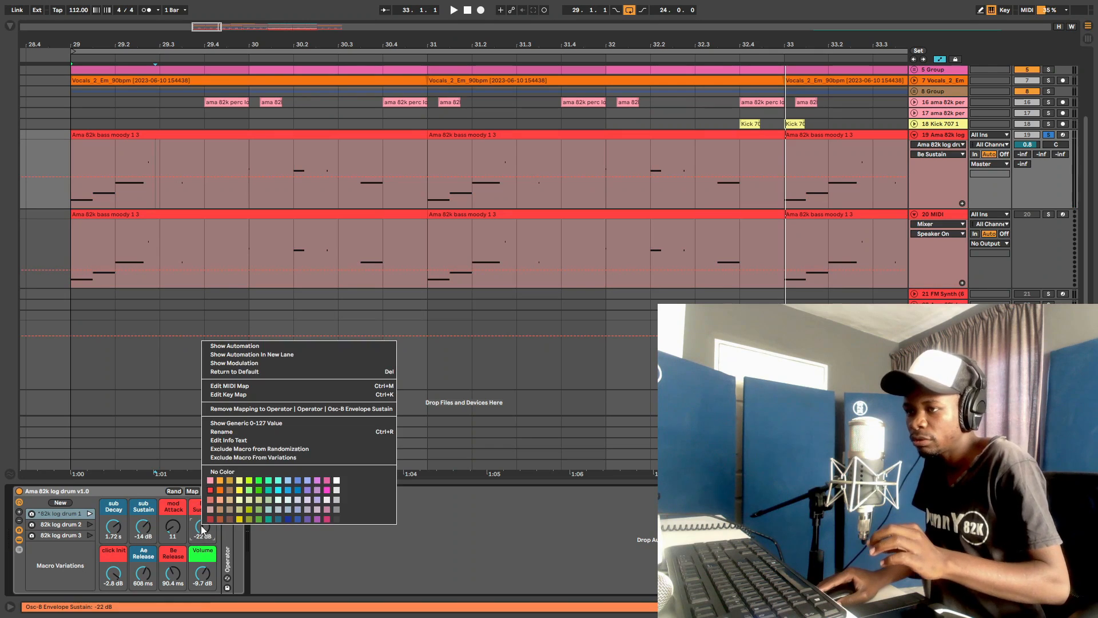
left_click(249, 347)
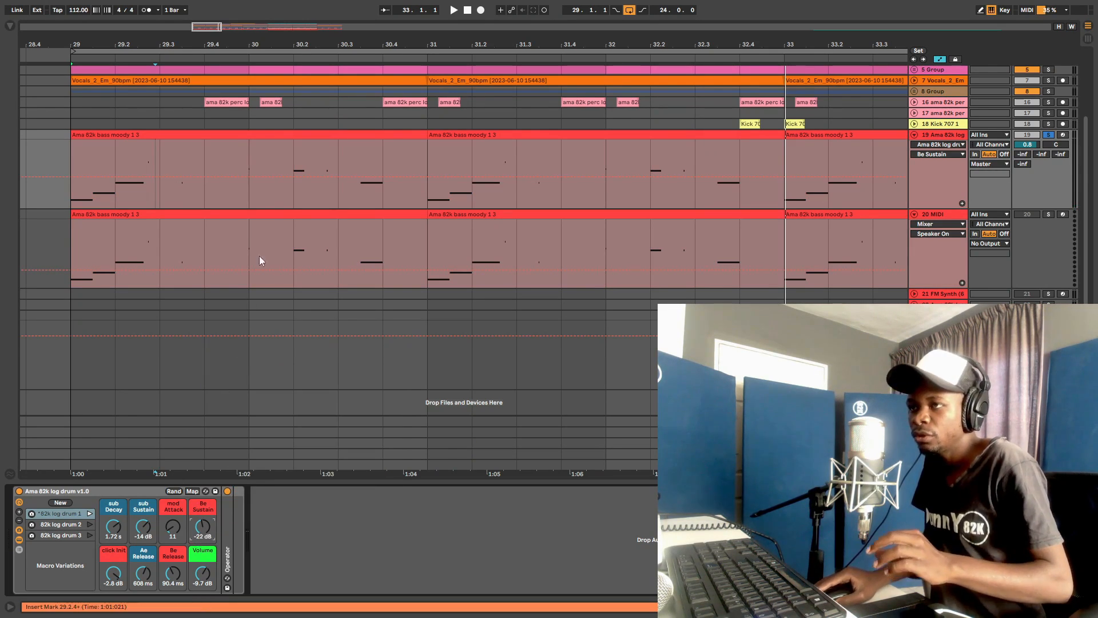
key("space")
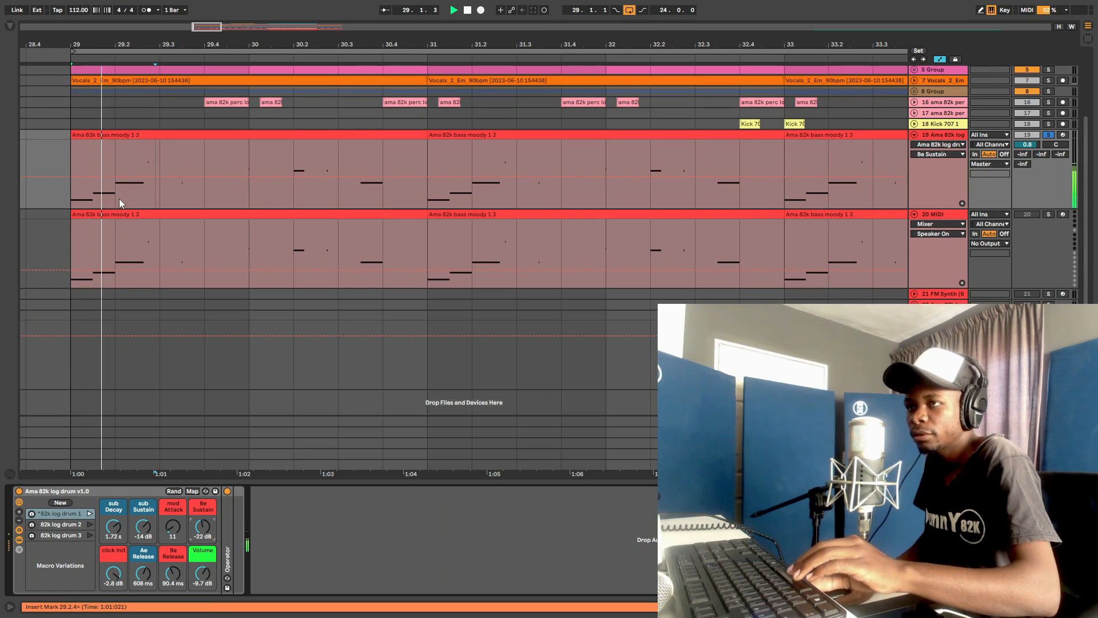